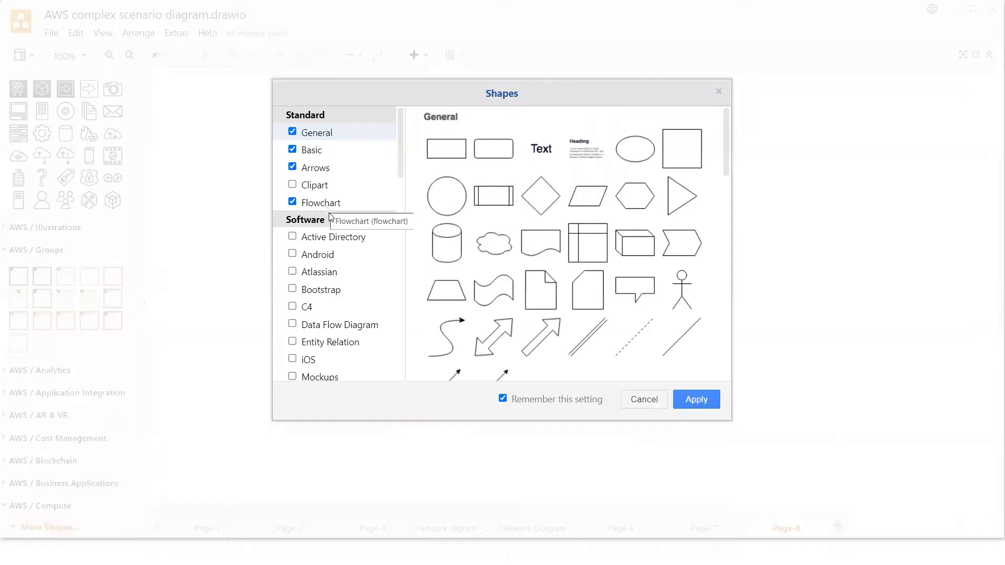
Browse the Networking shape libraries around AWS19 and leave the library list without changing the selection.
{"action": "scroll", "coordinate": [346, 282], "scroll_direction": "down", "scroll_amount": 3}
{"action": "scroll", "coordinate": [346, 282], "scroll_direction": "down", "scroll_amount": 5}
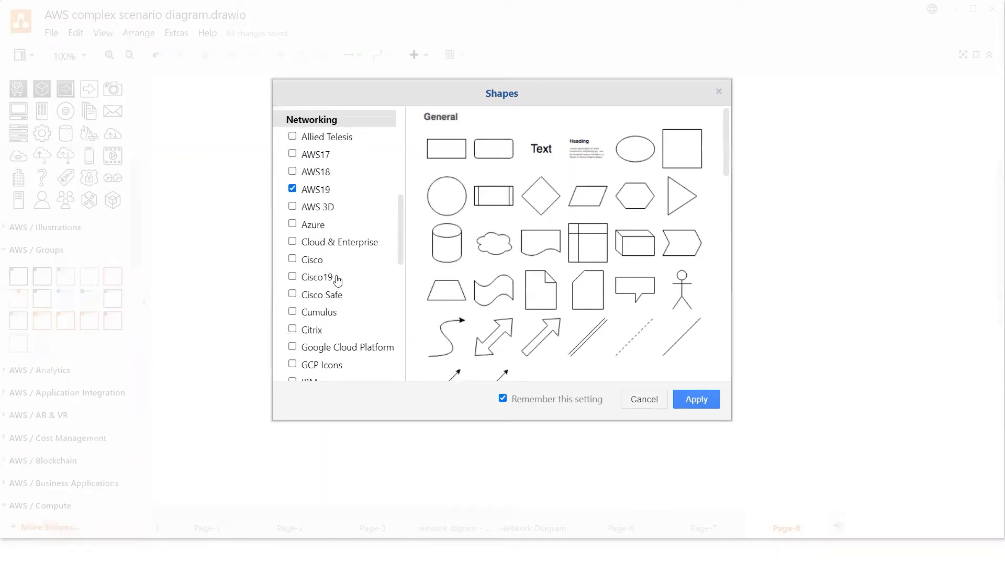
{"action": "scroll", "coordinate": [339, 283], "scroll_direction": "down", "scroll_amount": 3}
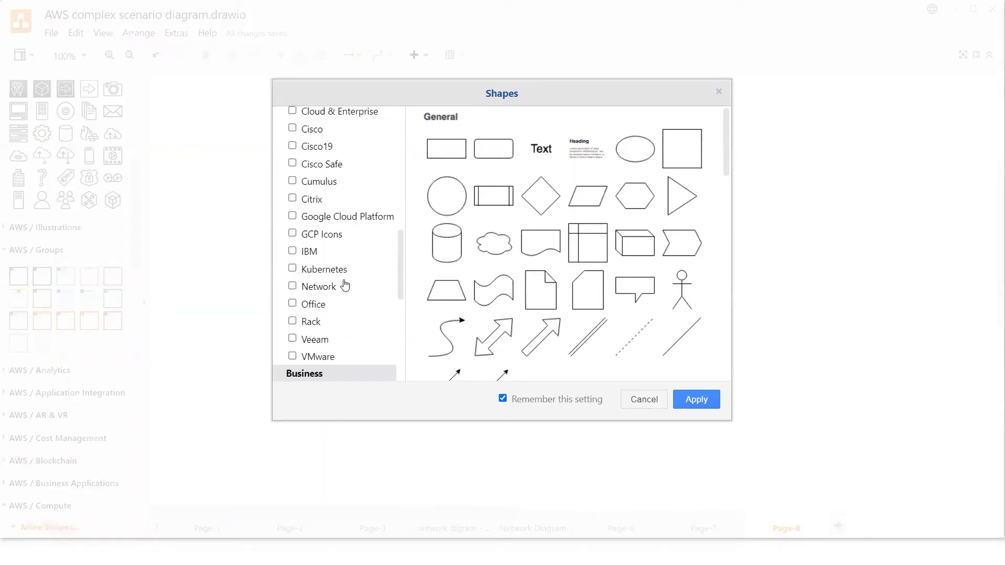
{"action": "scroll", "coordinate": [345, 283], "scroll_direction": "up", "scroll_amount": 3}
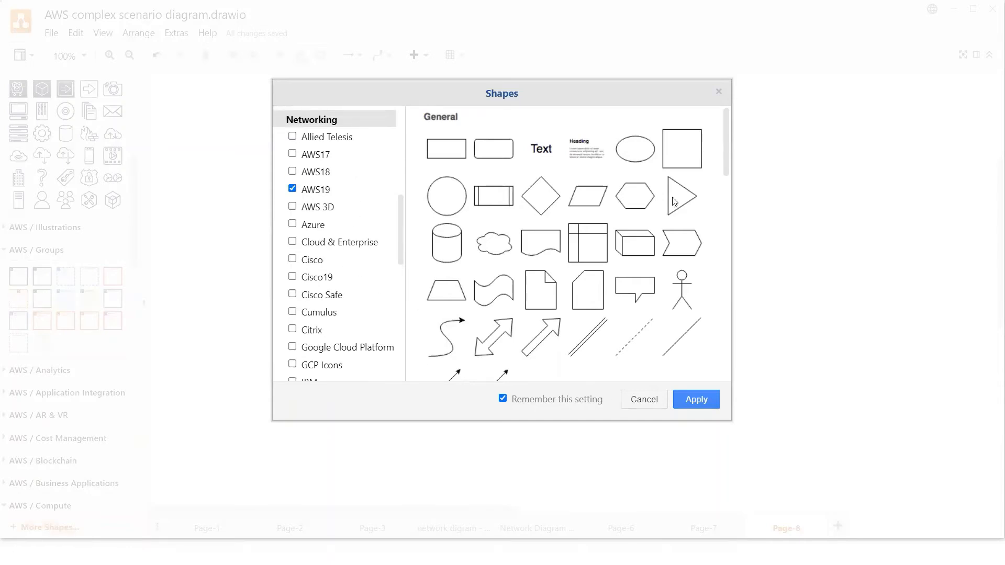
{"action": "left_click", "coordinate": [718, 93]}
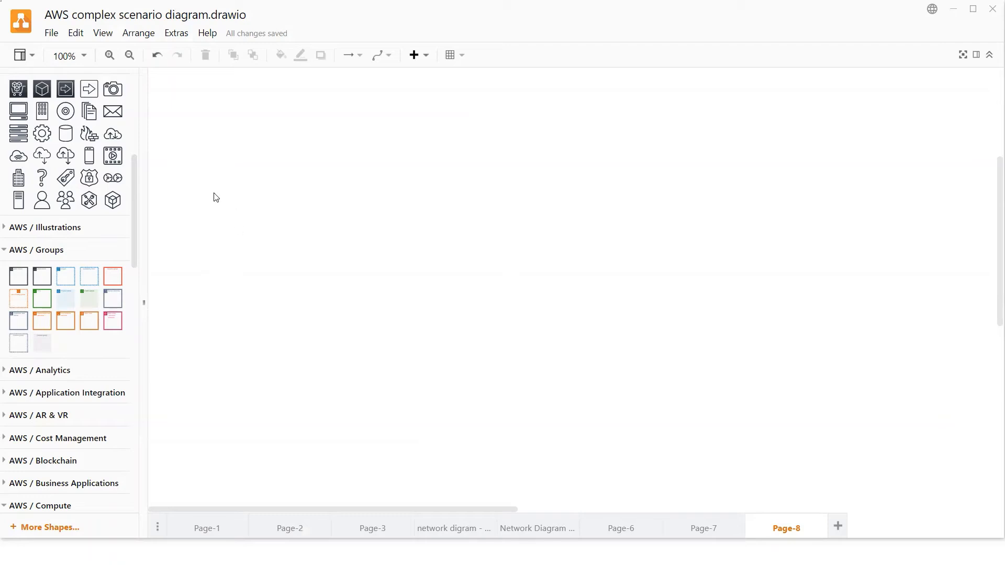
Add an AWS Cloud group to the blank page and enlarge it into a big outer frame.
{"action": "left_click", "coordinate": [22, 280]}
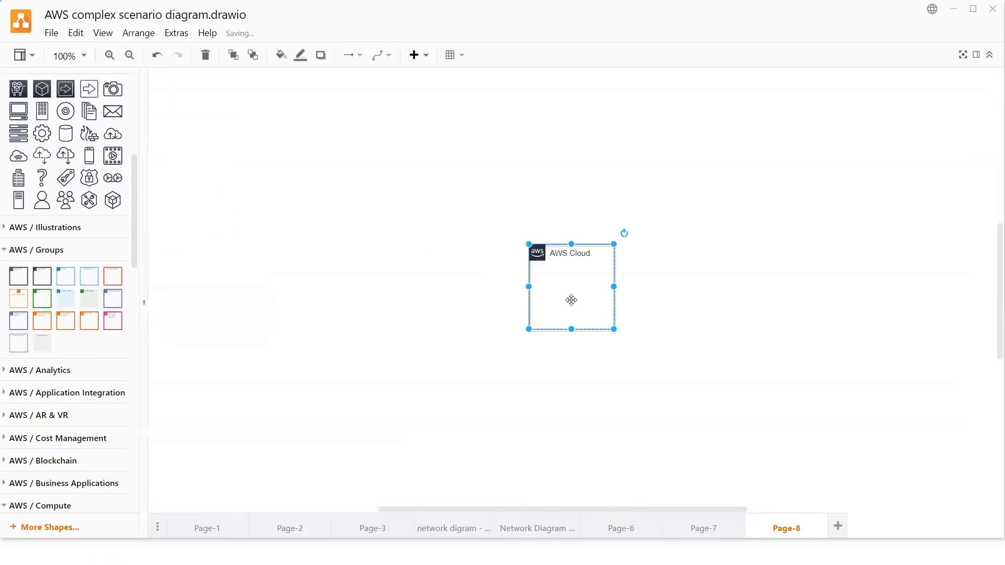
{"action": "left_click_drag", "start_coordinate": [573, 299], "coordinate": [618, 480]}
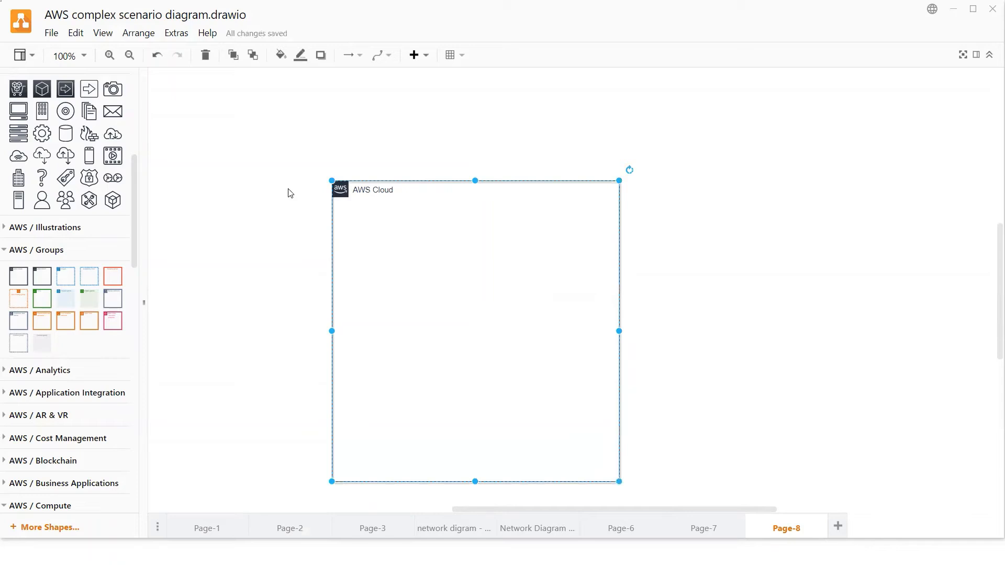
{"action": "left_click", "coordinate": [262, 225]}
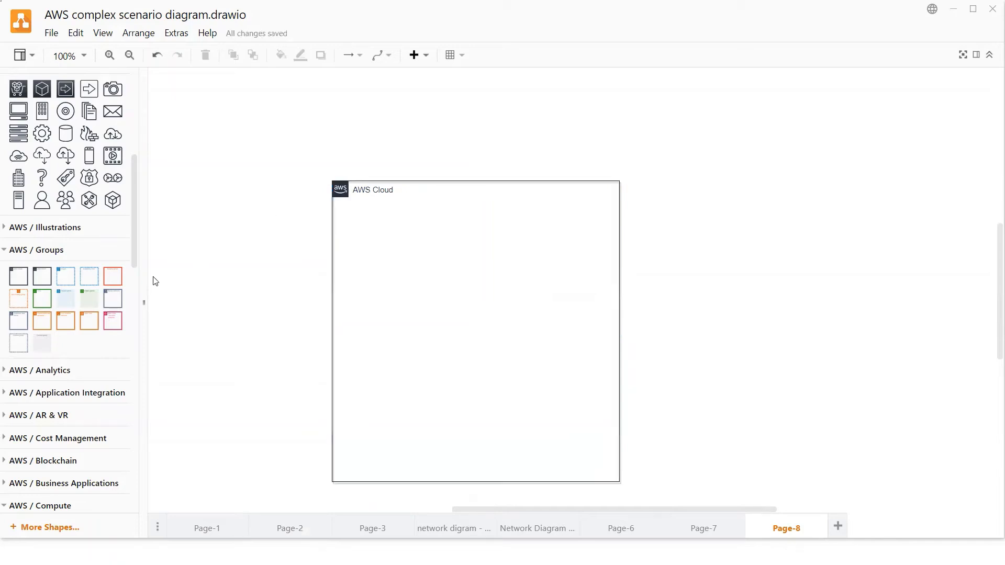
Add a Region group inside the AWS Cloud frame and enlarge it to nearly fill the frame.
{"action": "left_click", "coordinate": [69, 277]}
{"action": "left_click_drag", "start_coordinate": [542, 283], "coordinate": [388, 254]}
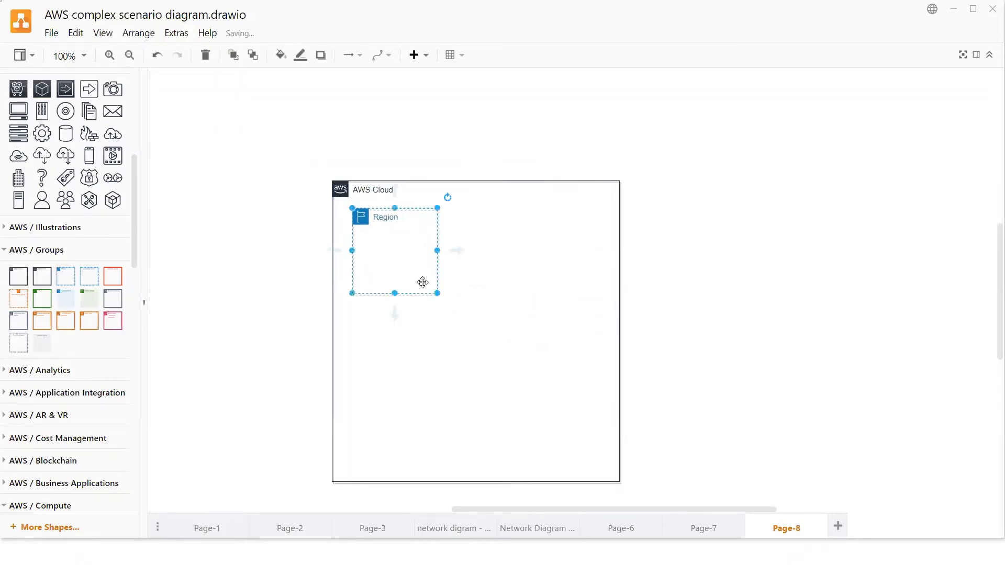
{"action": "left_click_drag", "start_coordinate": [438, 292], "coordinate": [606, 470]}
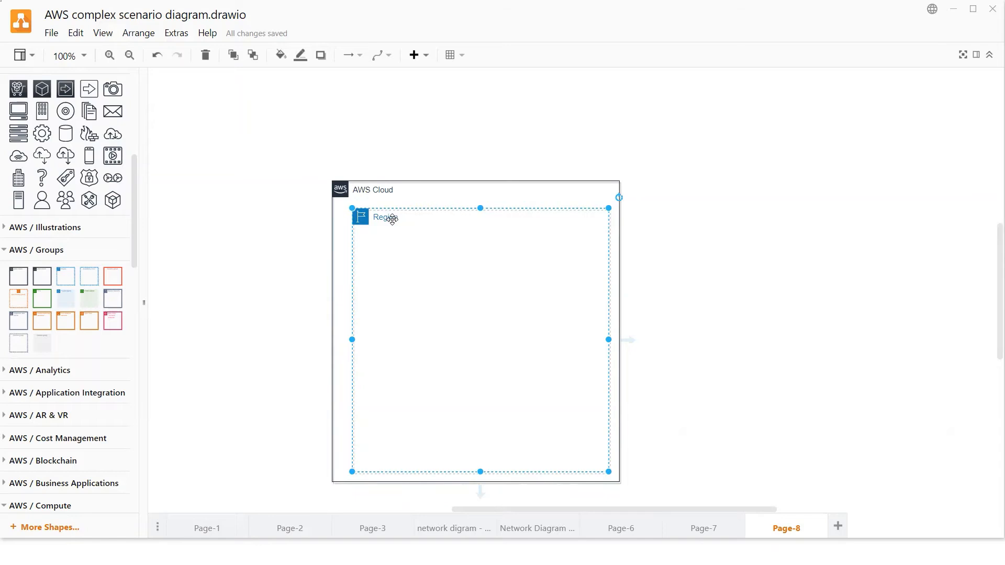
Rename the Region group's label to "MUM Region".
{"action": "double_click", "coordinate": [394, 223]}
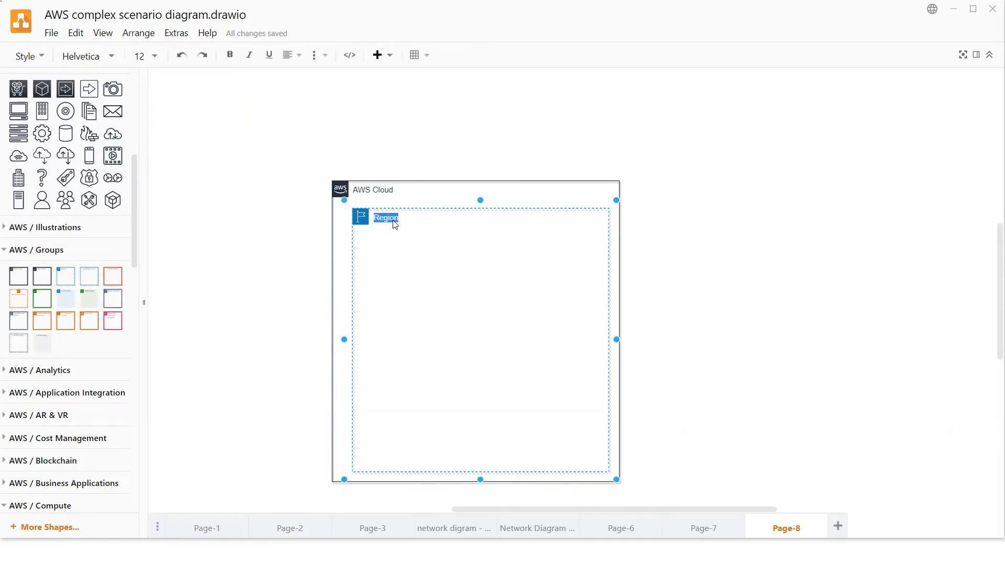
{"action": "type", "text": "MUM Regio"}
{"action": "left_click", "coordinate": [710, 281]}
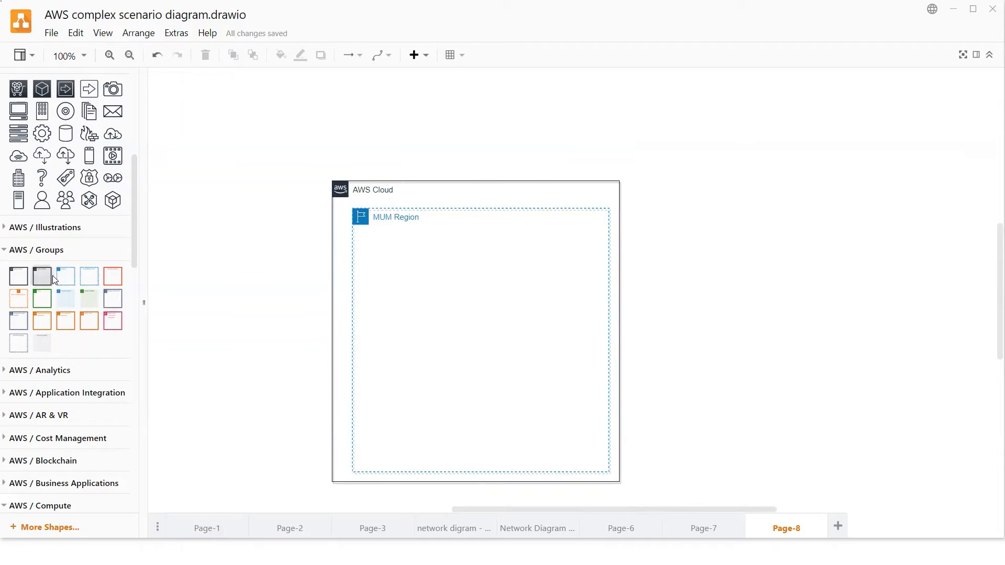
{"action": "mouse_move", "coordinate": [66, 278]}
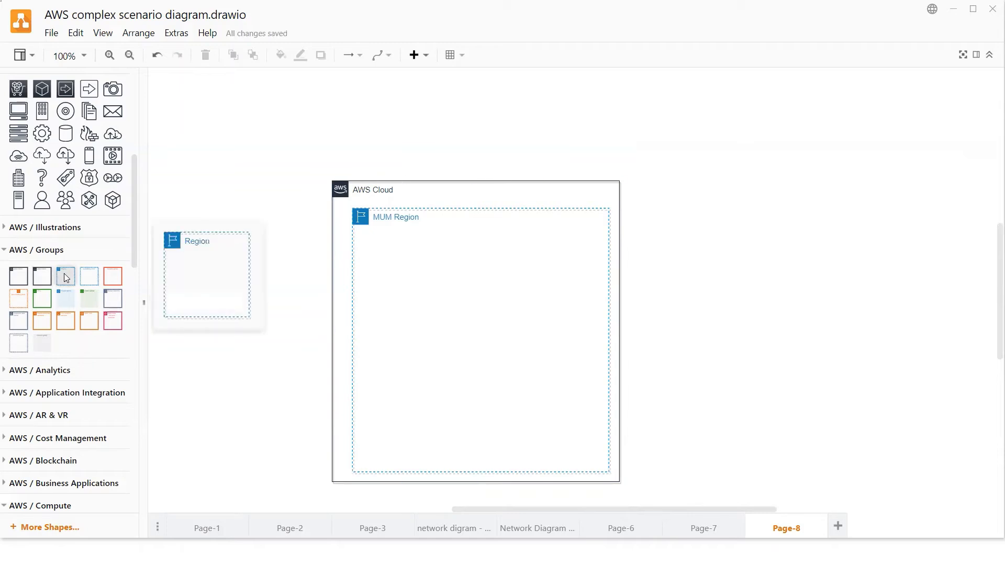
{"action": "left_click", "coordinate": [91, 282]}
{"action": "left_click_drag", "start_coordinate": [559, 288], "coordinate": [418, 298]}
{"action": "key", "text": "Delete"}
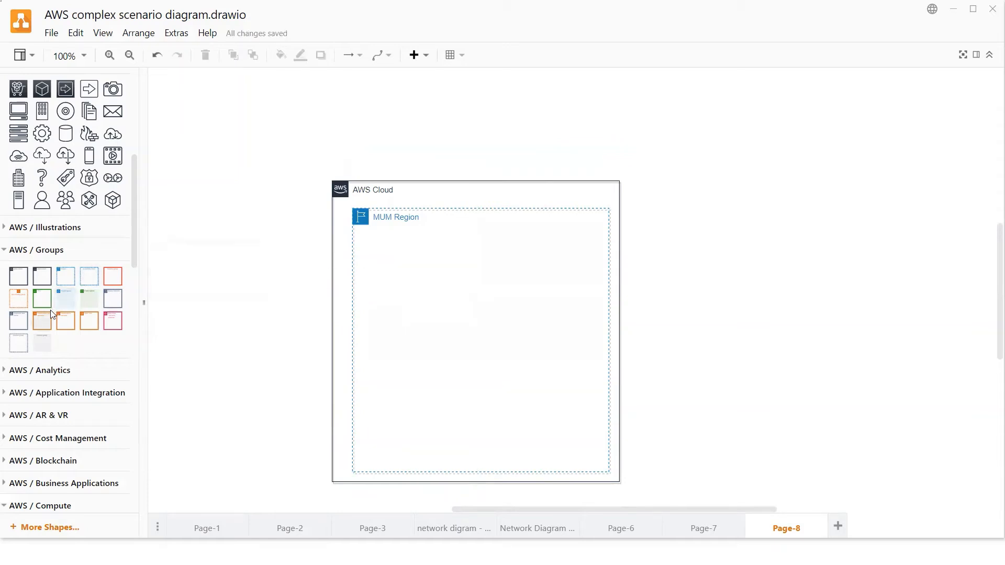
Add a VPC group inside the MUM Region group and enlarge it to nearly fill the region.
{"action": "left_click", "coordinate": [43, 295]}
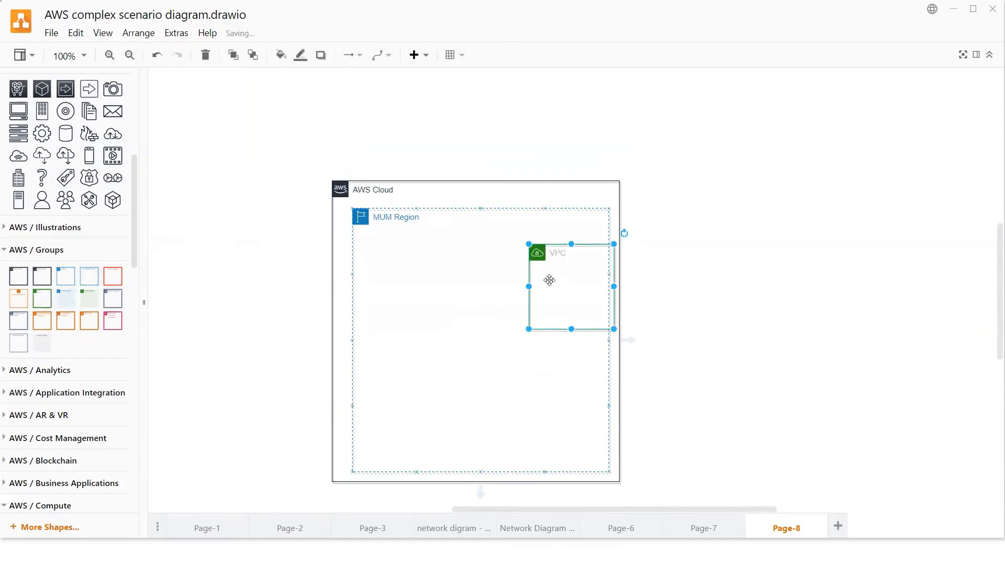
{"action": "left_click_drag", "start_coordinate": [572, 269], "coordinate": [416, 256]}
{"action": "left_click_drag", "start_coordinate": [459, 315], "coordinate": [598, 463]}
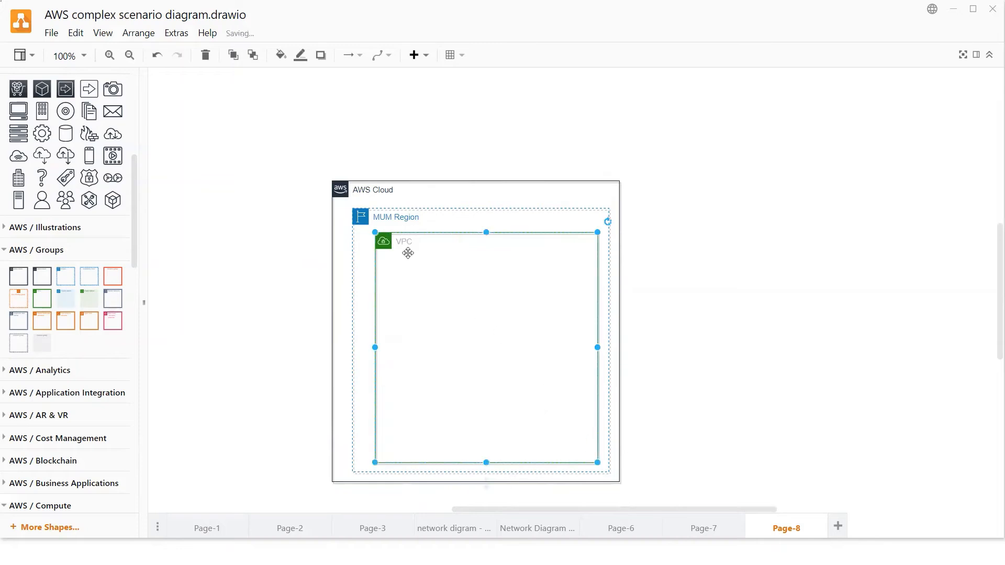
Change the VPC group's label to "VPC-MUM 10.0.0.0/16" and make the label text bold.
{"action": "double_click", "coordinate": [411, 253]}
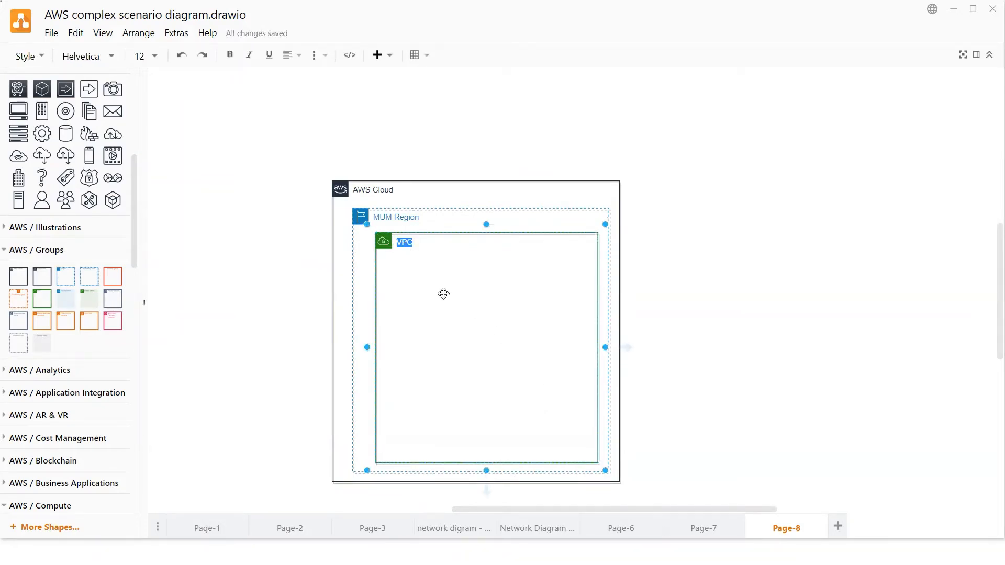
{"action": "key", "text": "BackSpace"}
{"action": "type", "text": "VPC-MUM 10.0.0.0/16"}
{"action": "double_click", "coordinate": [422, 244]}
{"action": "left_click_drag", "start_coordinate": [476, 245], "coordinate": [396, 243]}
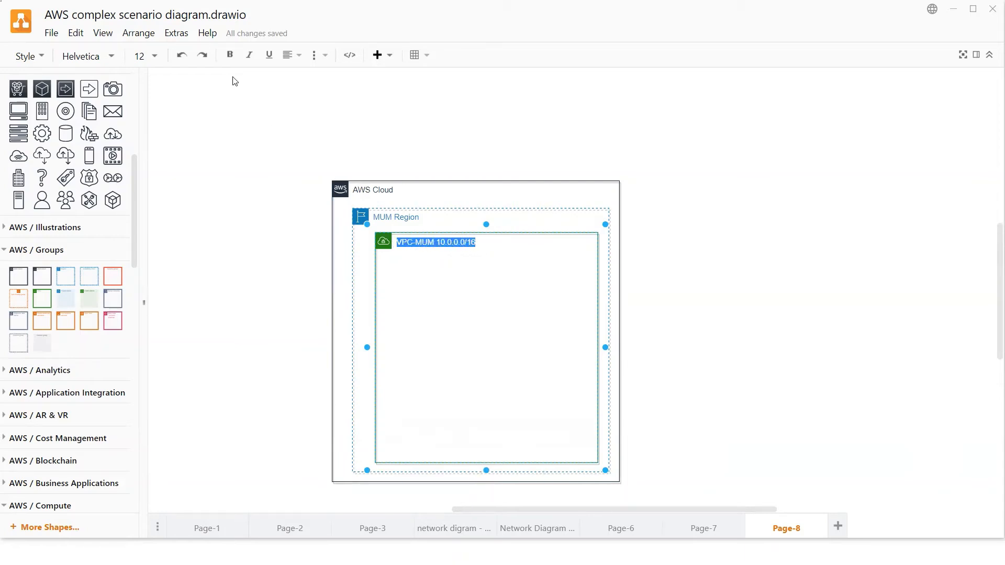
{"action": "left_click", "coordinate": [230, 54]}
{"action": "left_click", "coordinate": [456, 308]}
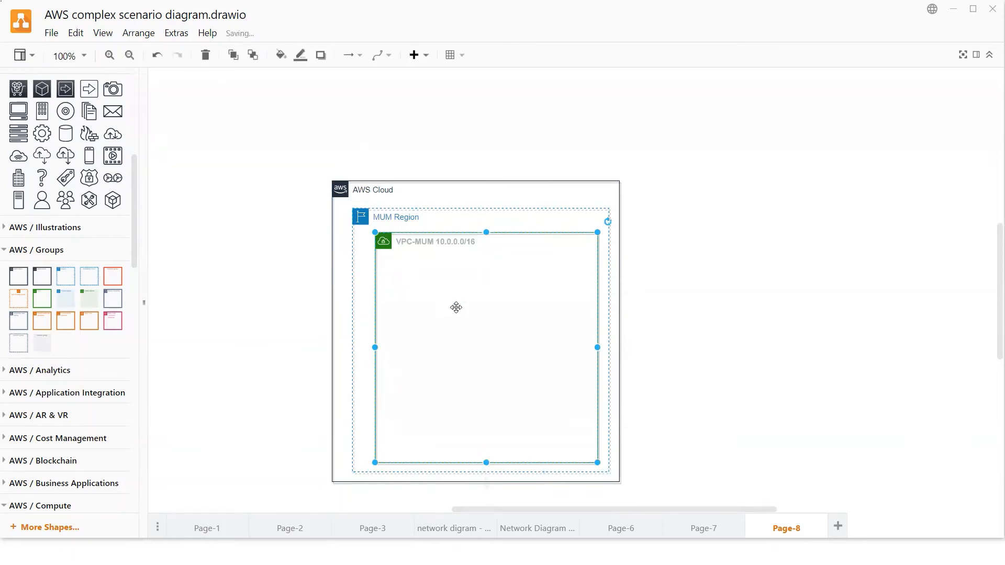
Set the font color of the VPC group's label to black.
{"action": "double_click", "coordinate": [439, 245]}
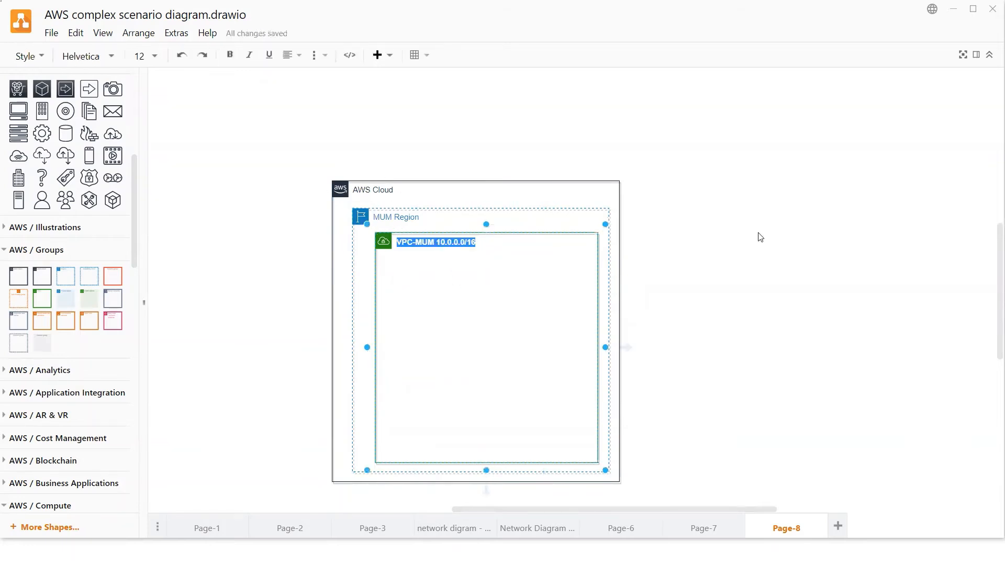
{"action": "left_click", "coordinate": [976, 54]}
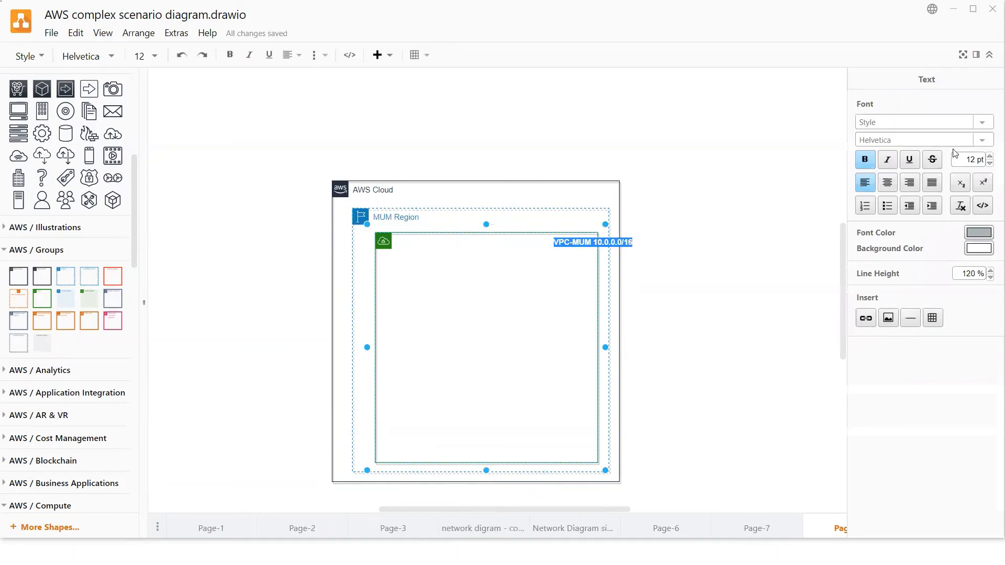
{"action": "left_click", "coordinate": [979, 232]}
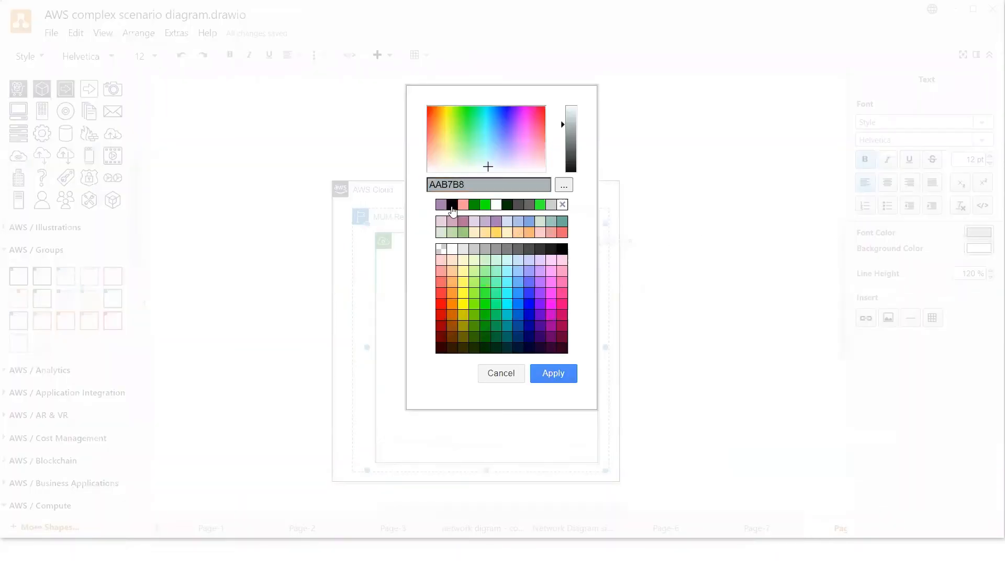
{"action": "left_click", "coordinate": [452, 205]}
{"action": "left_click", "coordinate": [554, 375]}
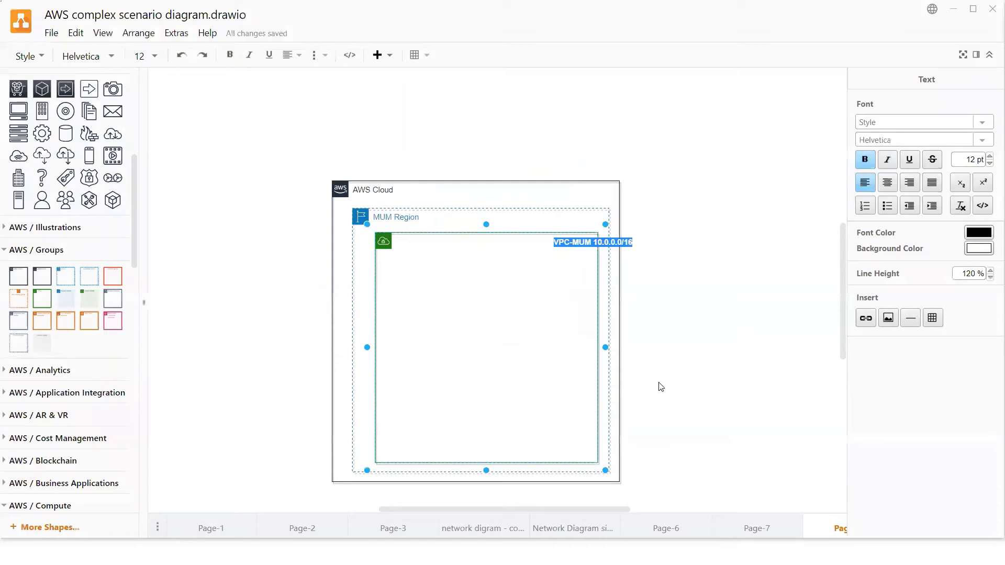
{"action": "left_click", "coordinate": [775, 278]}
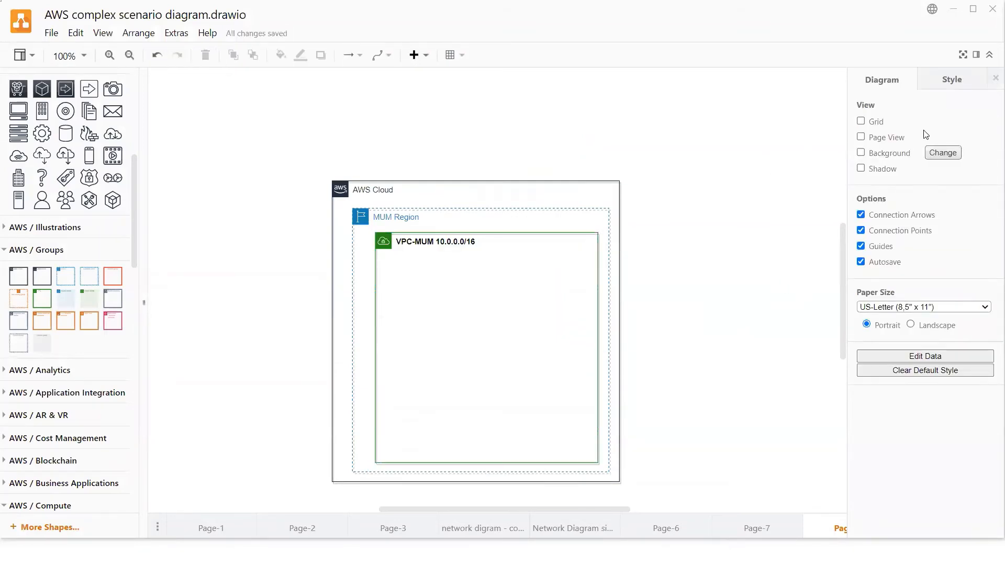
{"action": "left_click", "coordinate": [978, 55]}
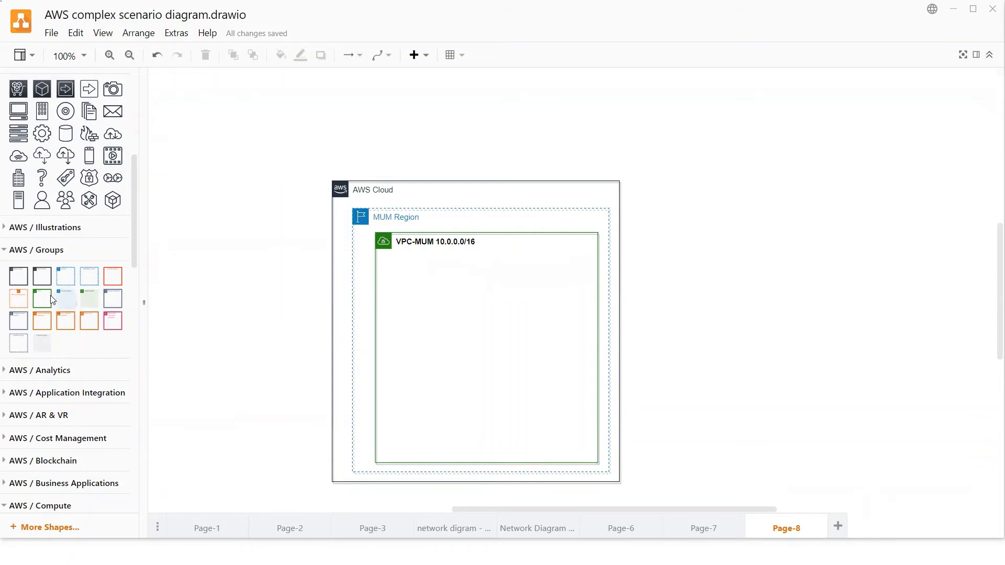
Add a wide Public subnet group in the upper half of the VPC and label it "PS-VPC-MUM 10.0.1.0/24".
{"action": "left_click", "coordinate": [84, 295]}
{"action": "left_click_drag", "start_coordinate": [556, 288], "coordinate": [590, 303]}
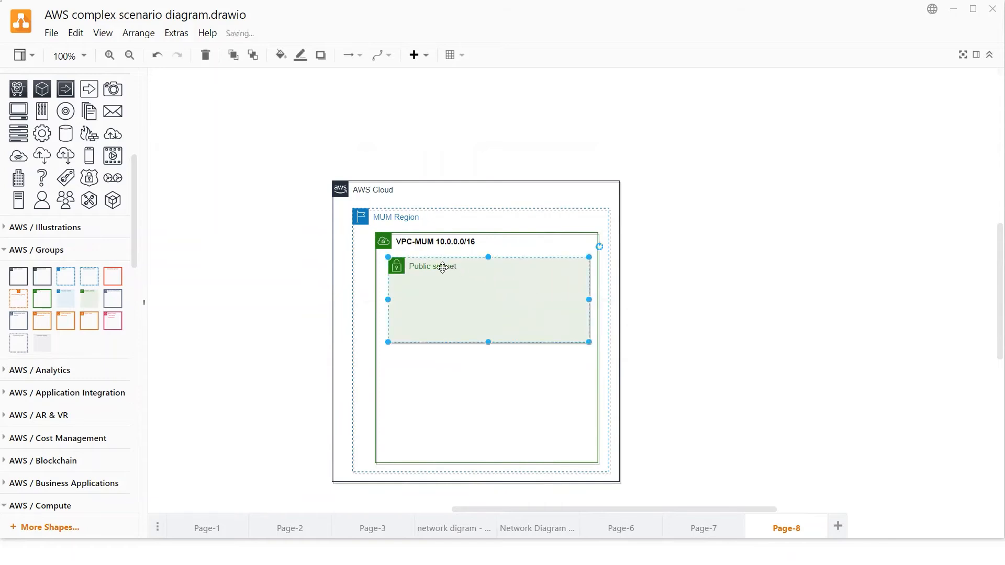
{"action": "double_click", "coordinate": [444, 268]}
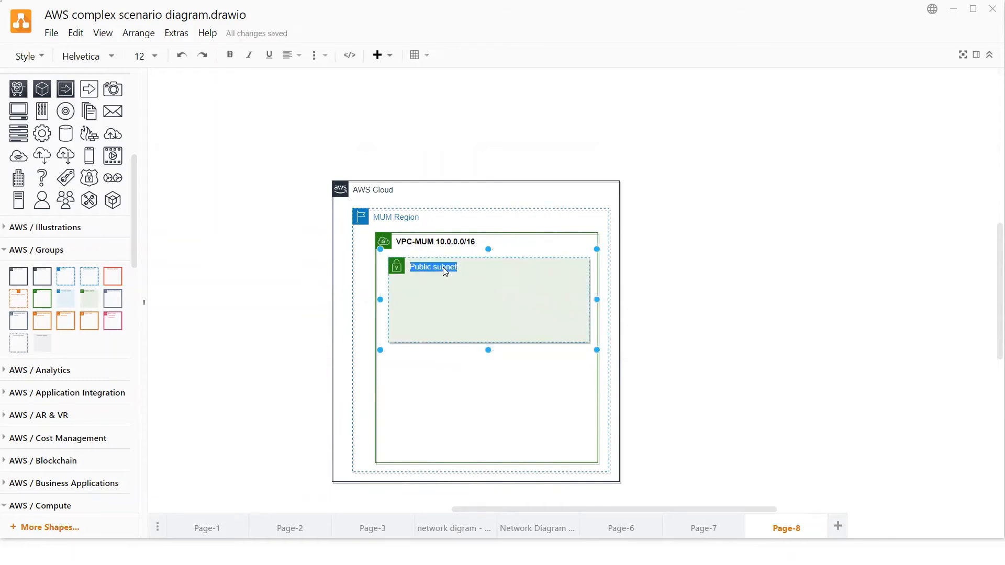
{"action": "type", "text": "PS"}
{"action": "type", "text": "-VPC-MUM 10.0.1.0/24"}
{"action": "left_click", "coordinate": [440, 382]}
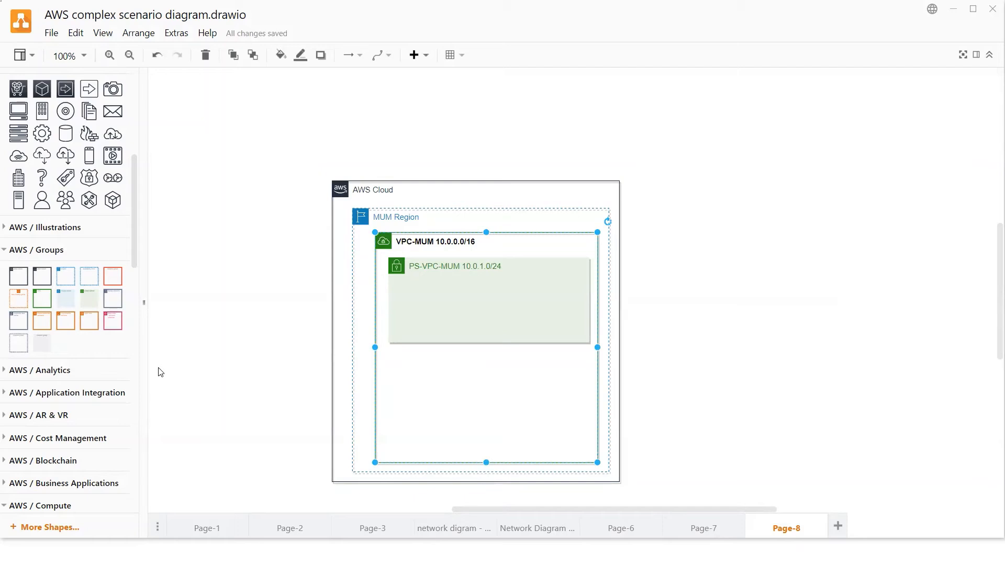
Add a Private subnet group below the public subnet inside the VPC and widen it to match, 307 x 130.
{"action": "left_click", "coordinate": [68, 301]}
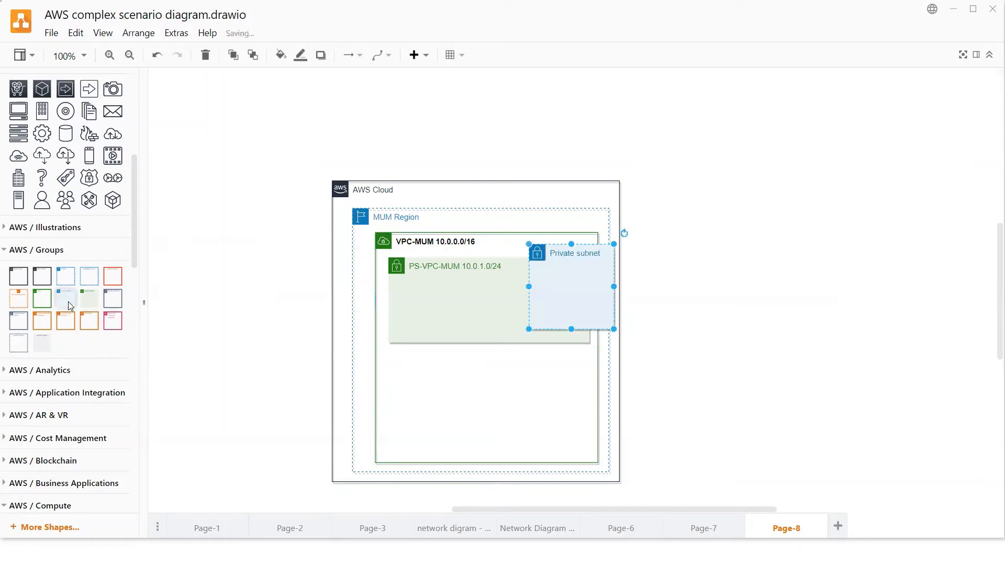
{"action": "left_click_drag", "start_coordinate": [556, 294], "coordinate": [413, 401]}
{"action": "left_click_drag", "start_coordinate": [475, 400], "coordinate": [591, 394]}
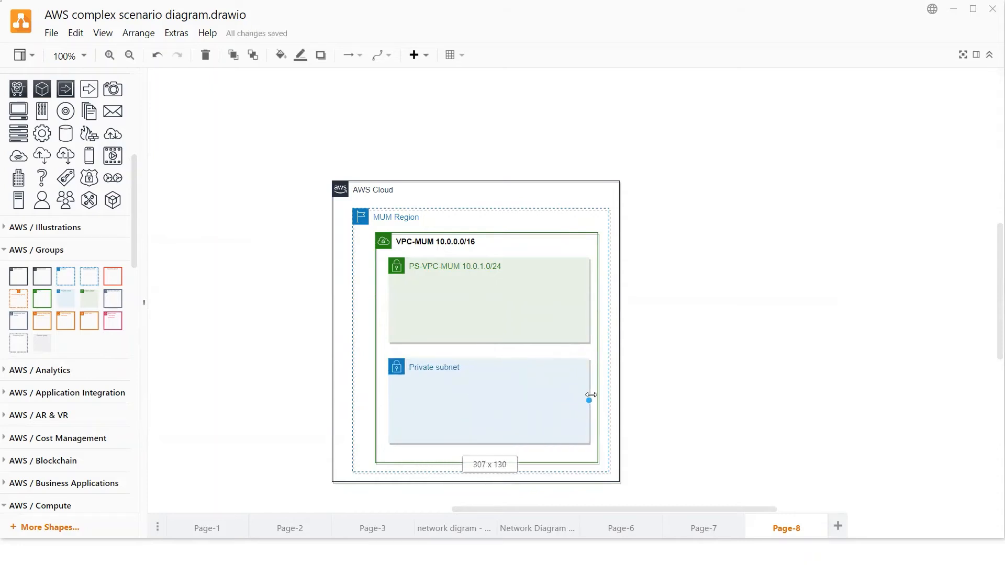
Change the private subnet group's label to "PrivS-VPC-MUM 10.0.2.0/24".
{"action": "double_click", "coordinate": [423, 368]}
{"action": "type", "text": "Priva"}
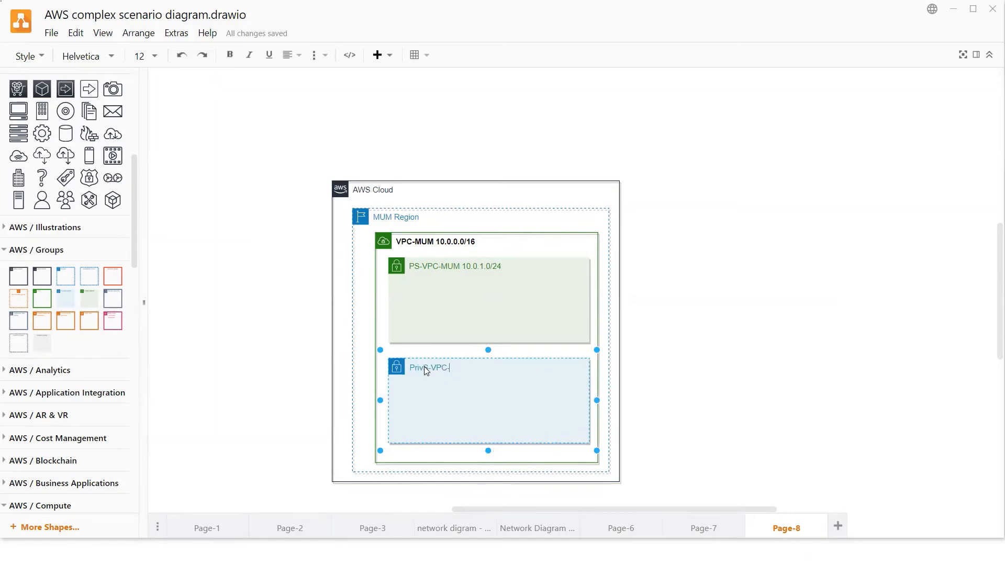
{"action": "type", "text": "te-VPC-MUM 10.0.2.0/24"}
{"action": "left_click", "coordinate": [702, 330]}
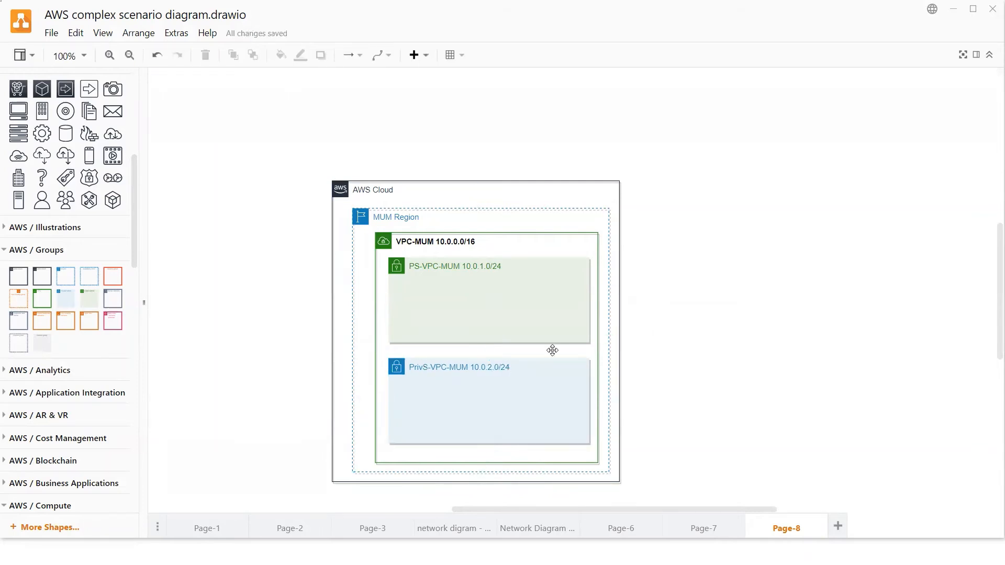
Make the labels of the private and public subnet groups bold.
{"action": "double_click", "coordinate": [485, 373]}
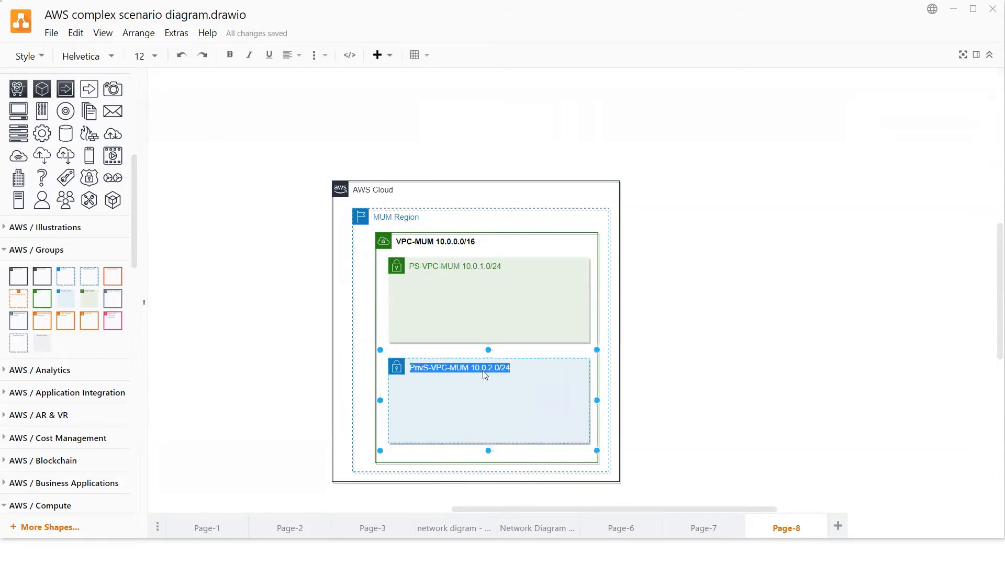
{"action": "left_click", "coordinate": [454, 268]}
{"action": "double_click", "coordinate": [454, 267]}
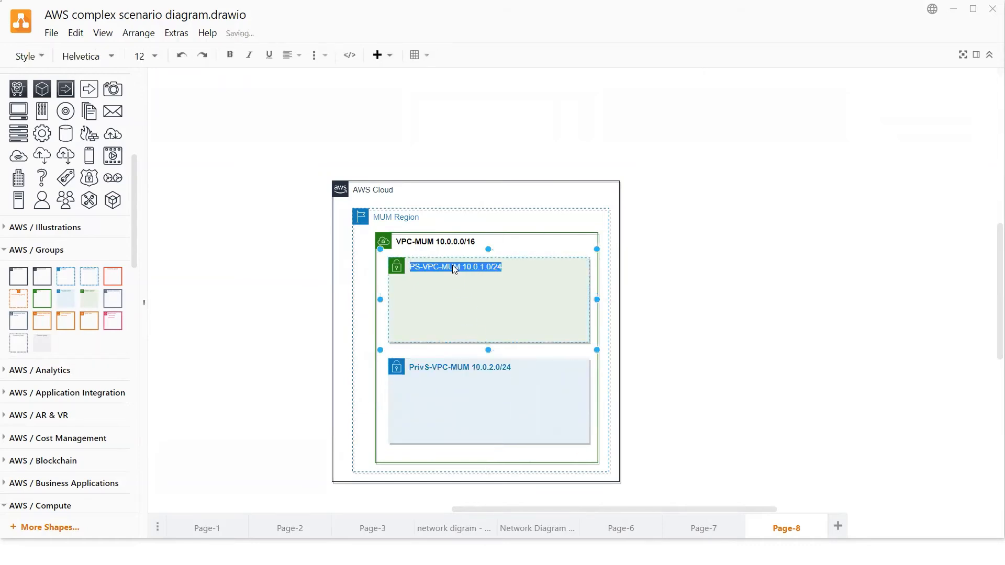
{"action": "left_click", "coordinate": [792, 278]}
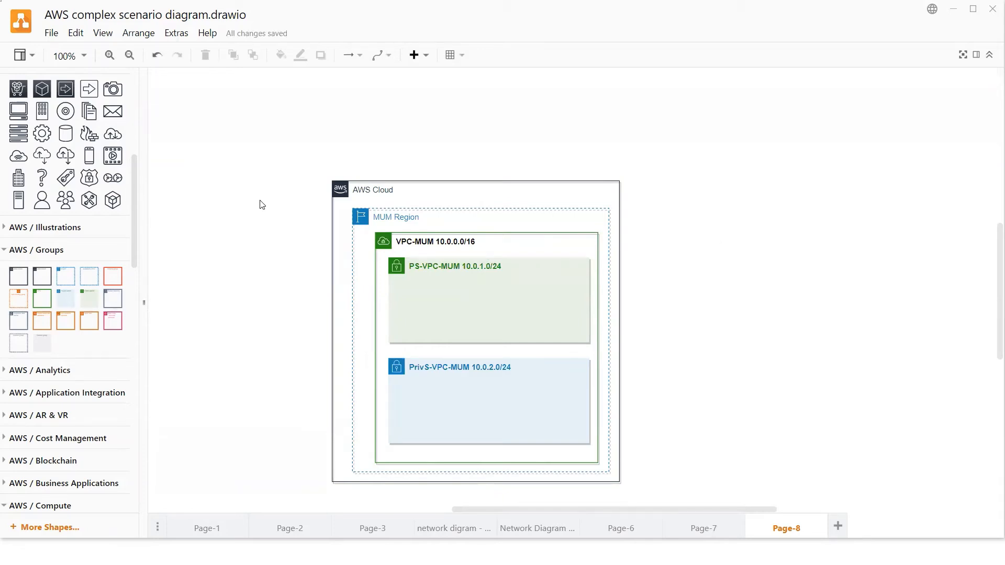
Insert a titled table with two columns and two rows and place it outside the AWS Cloud group, level with its upper edge.
{"action": "left_click", "coordinate": [450, 58]}
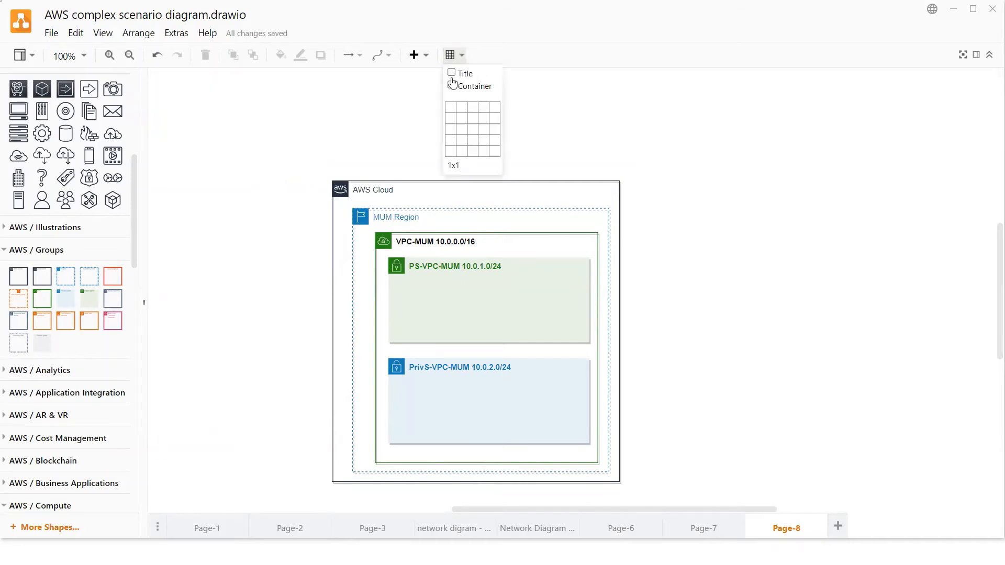
{"action": "left_click", "coordinate": [453, 75]}
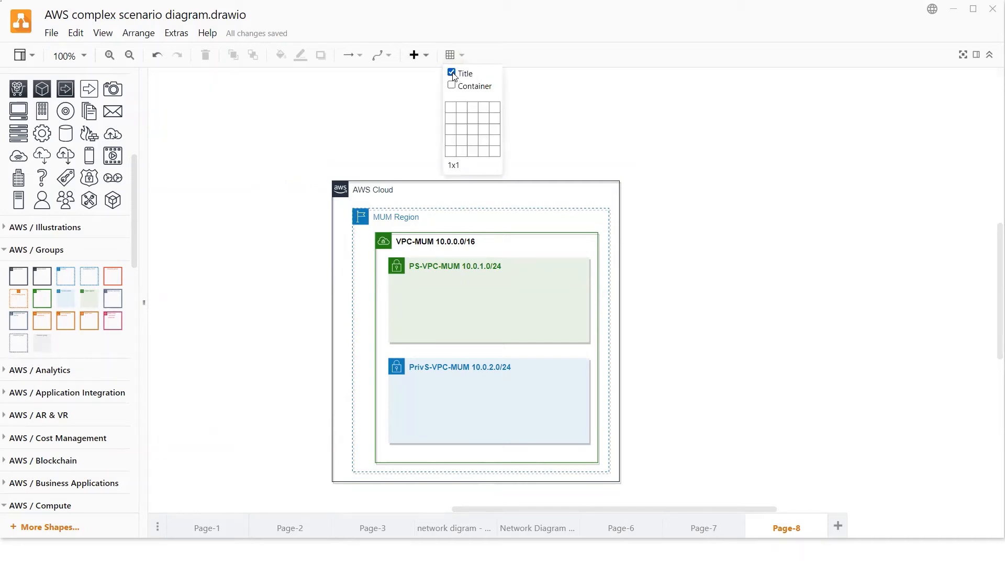
{"action": "left_click", "coordinate": [460, 125]}
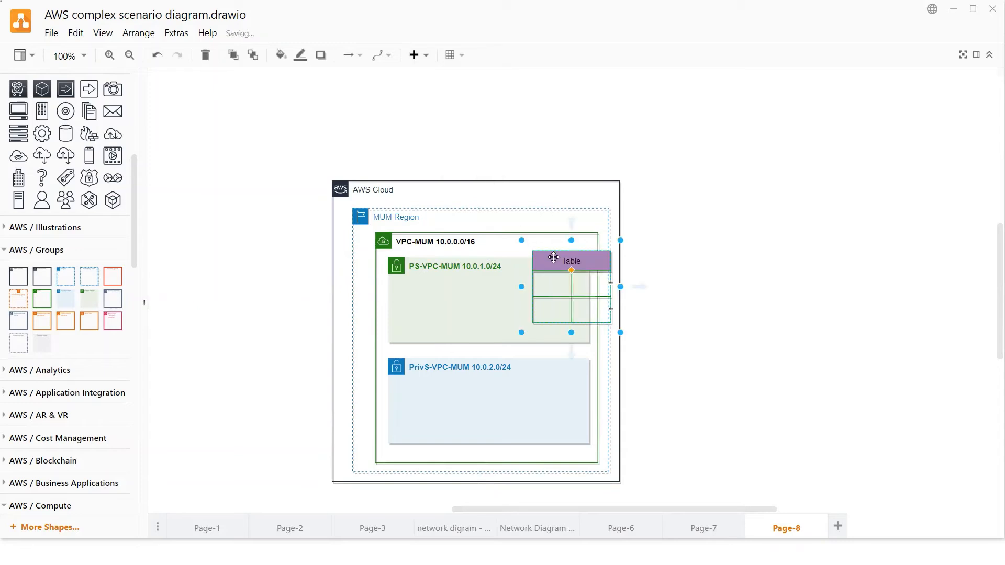
{"action": "left_click_drag", "start_coordinate": [573, 258], "coordinate": [672, 240]}
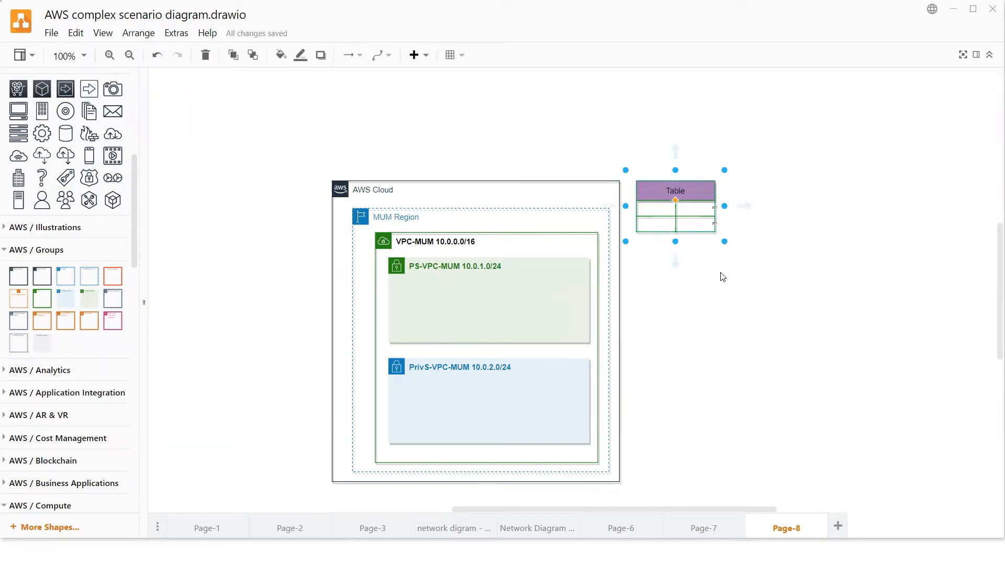
Title the new table "RT-PS-VPC-MUM" and widen it to about one and a half times its width.
{"action": "double_click", "coordinate": [674, 194]}
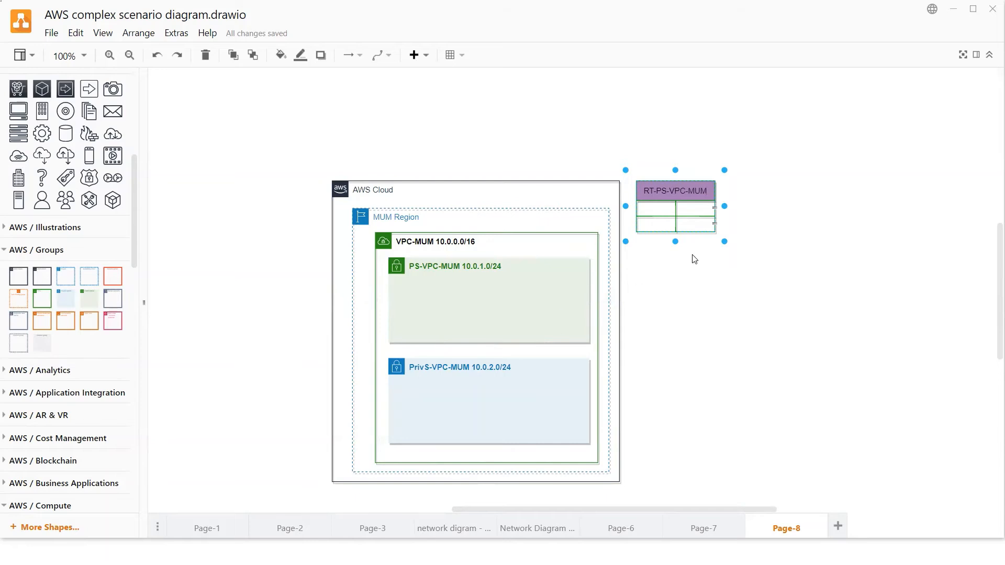
{"action": "left_click", "coordinate": [660, 208]}
{"action": "left_click_drag", "start_coordinate": [716, 207], "coordinate": [759, 212]}
{"action": "left_click", "coordinate": [670, 210]}
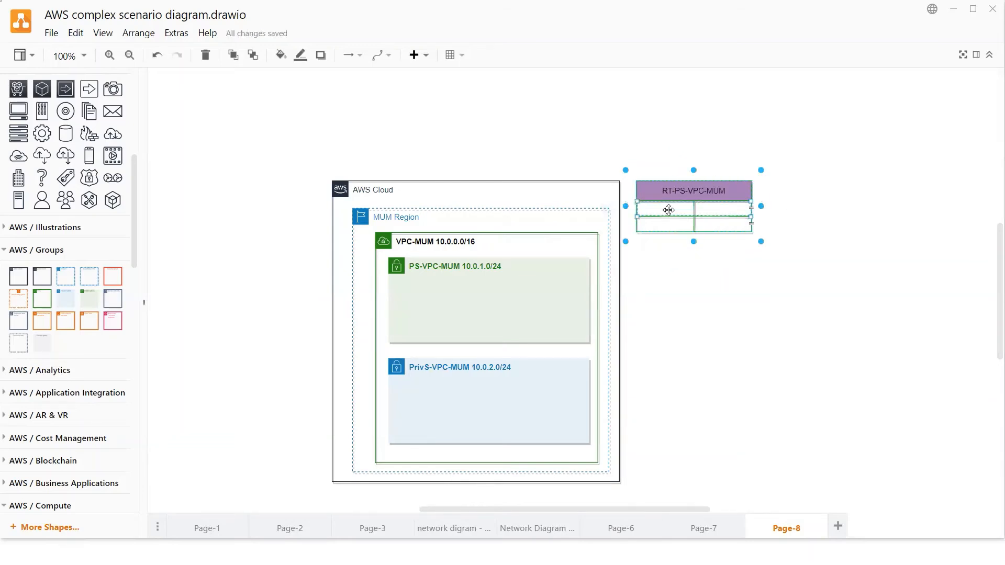
{"action": "left_click", "coordinate": [669, 210]}
{"action": "type", "text": "10"}
{"action": "key", "text": "ctrl+z"}
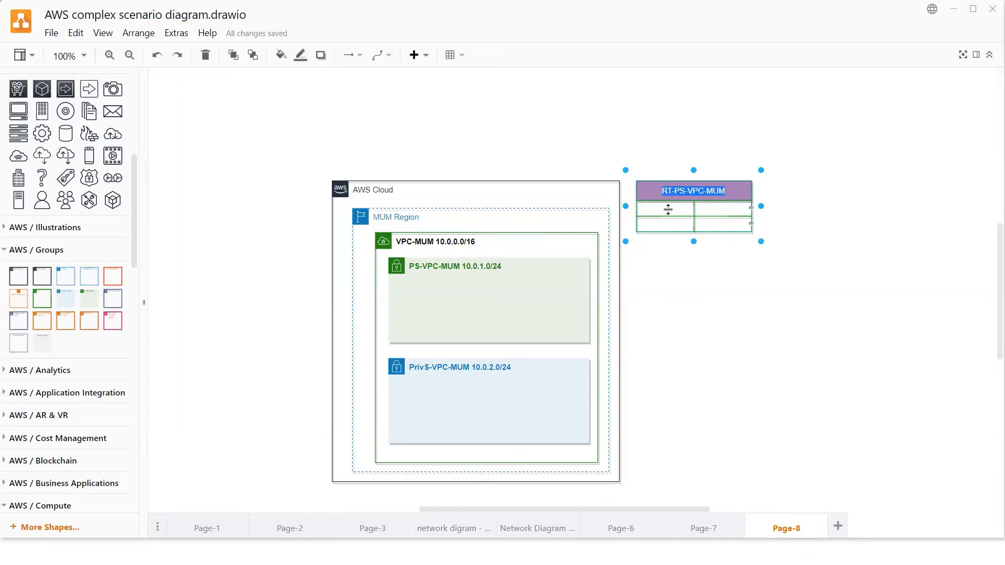
Fill the first row of the RT-PS-VPC-MUM table with "10.0.0.0/16" and "Local".
{"action": "left_click", "coordinate": [669, 210]}
{"action": "double_click", "coordinate": [669, 210]}
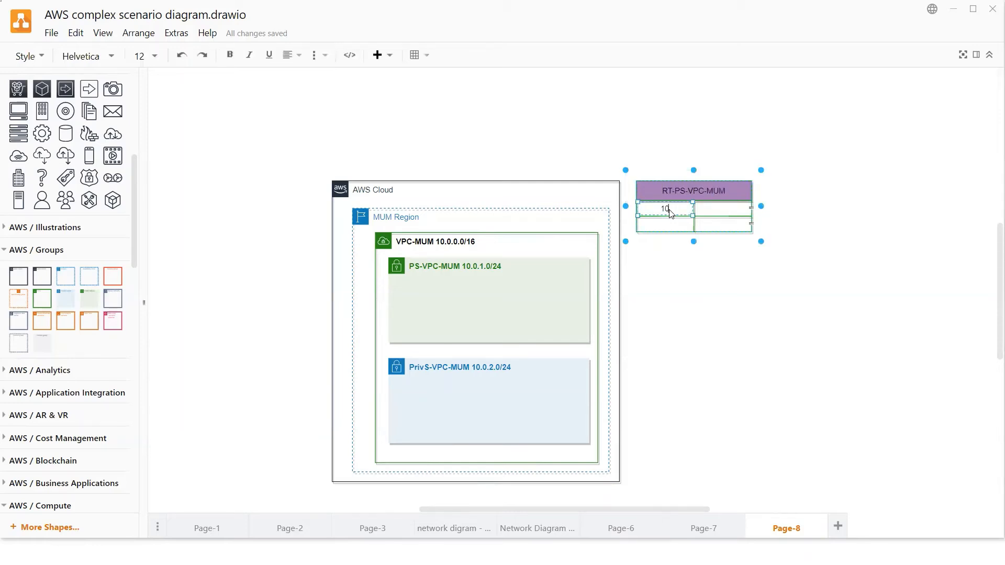
{"action": "type", "text": "10.0.0.0/16"}
{"action": "left_click", "coordinate": [723, 210]}
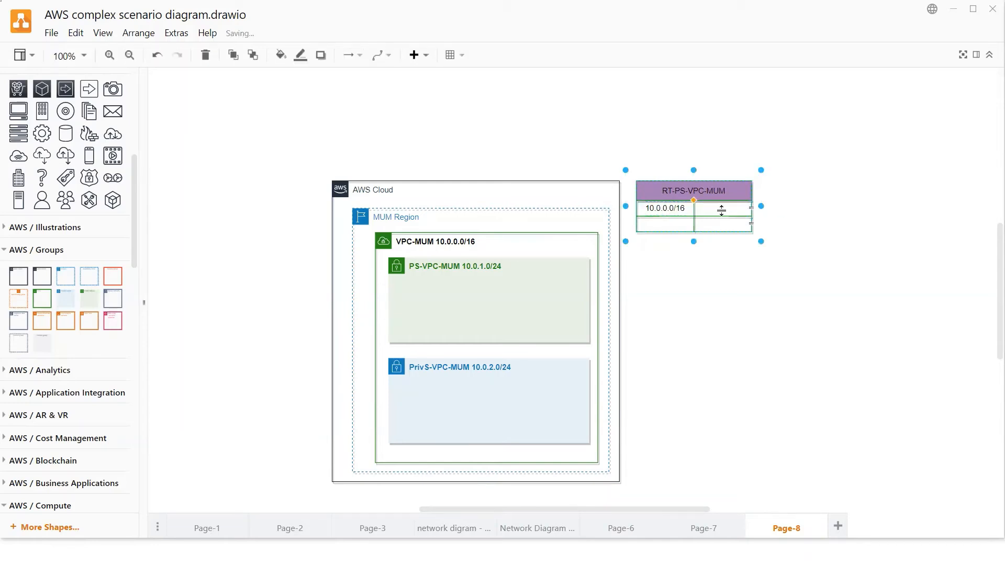
{"action": "key", "text": "ctrl+z"}
{"action": "key", "text": "ctrl+y"}
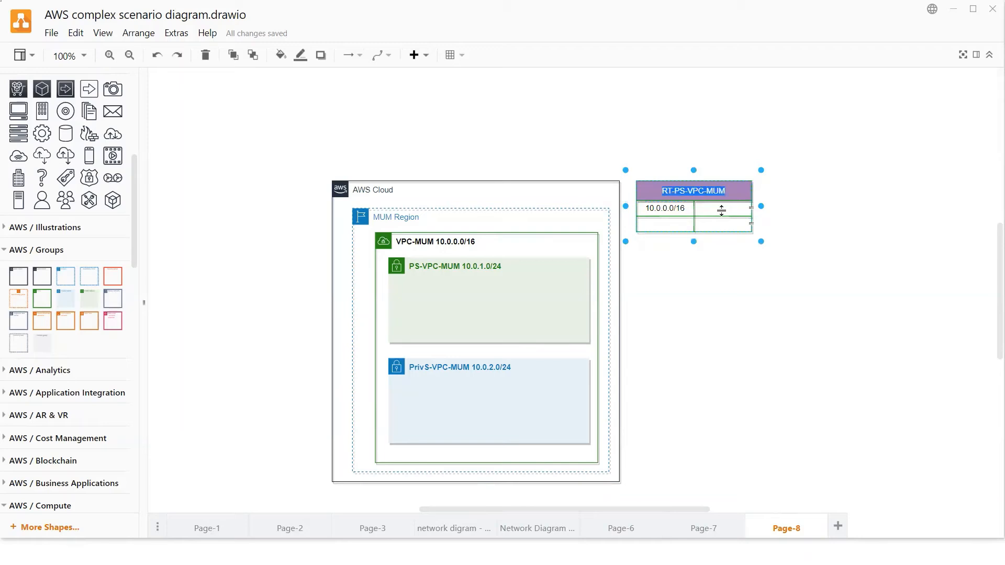
{"action": "double_click", "coordinate": [722, 211]}
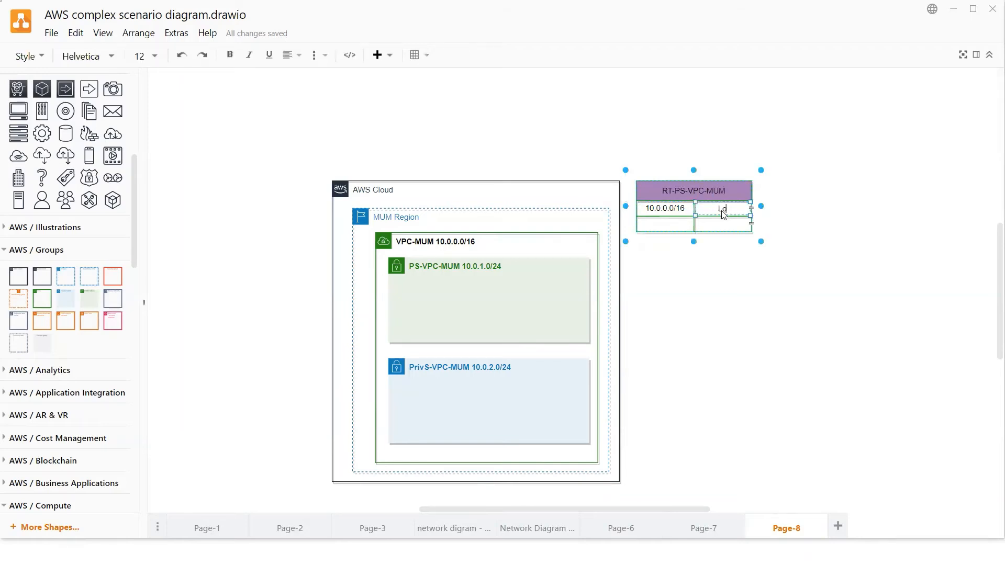
{"action": "type", "text": "Local"}
{"action": "left_click", "coordinate": [717, 324]}
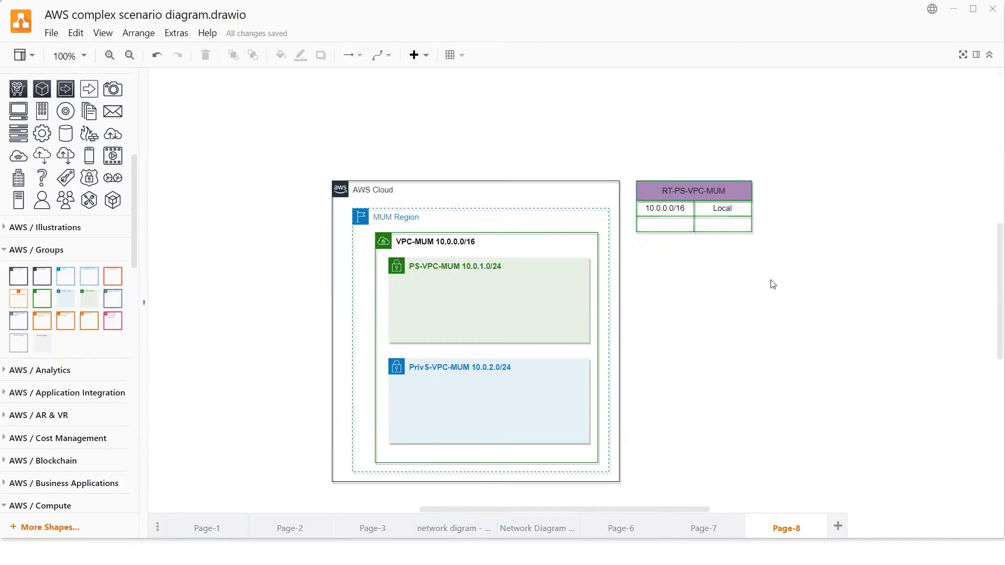
Duplicate the route table, place the copy beside the private subnet group and change its title to "RT-PrivS-VPC-MUM".
{"action": "left_click", "coordinate": [740, 182]}
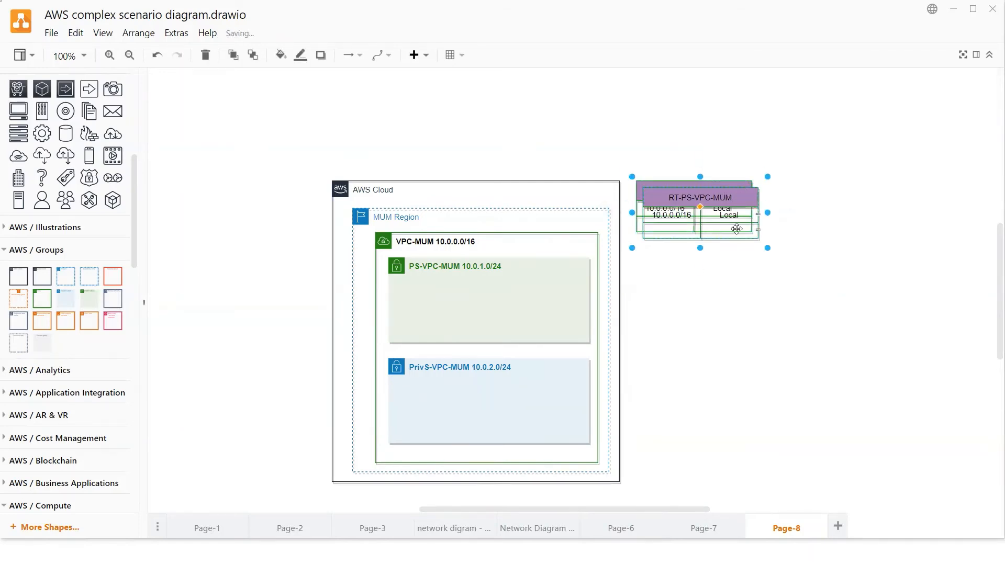
{"action": "left_click_drag", "start_coordinate": [740, 182], "coordinate": [724, 365]}
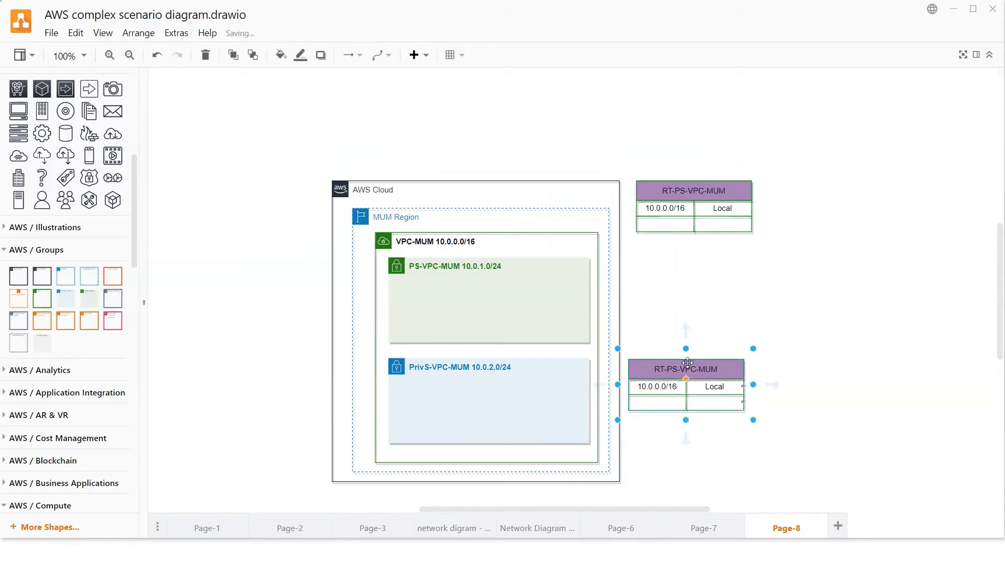
{"action": "double_click", "coordinate": [672, 369]}
{"action": "left_click", "coordinate": [672, 369]}
{"action": "type", "text": "riv"}
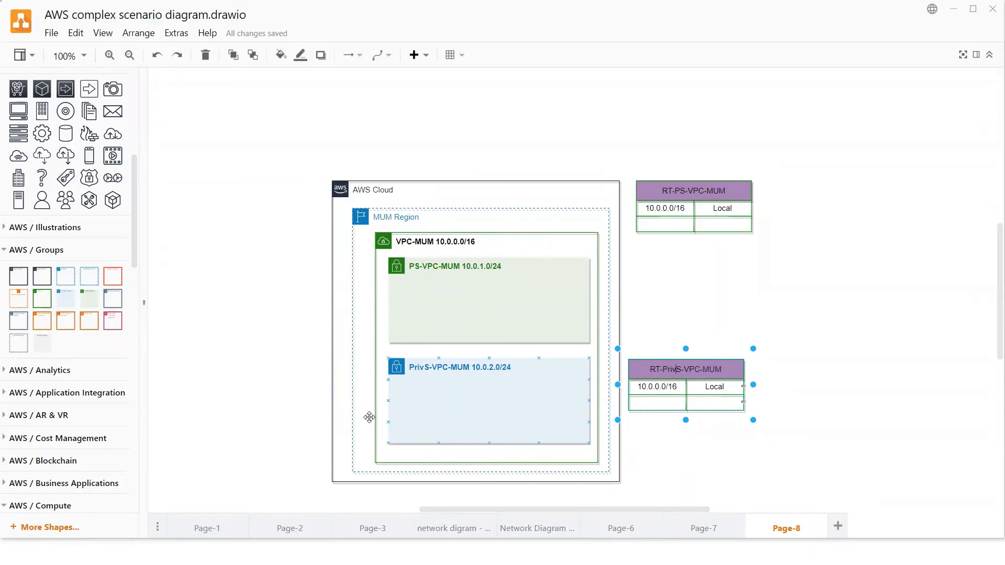
{"action": "left_click", "coordinate": [790, 445]}
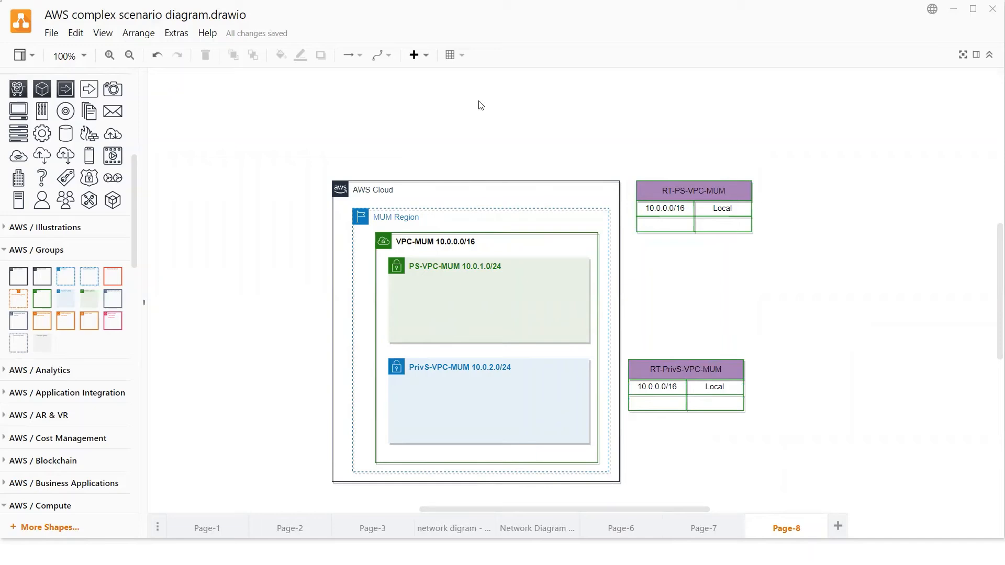
Insert a titled table with six columns and two rows, place it between the two route tables and widen it.
{"action": "left_click", "coordinate": [451, 55]}
{"action": "left_click", "coordinate": [453, 74]}
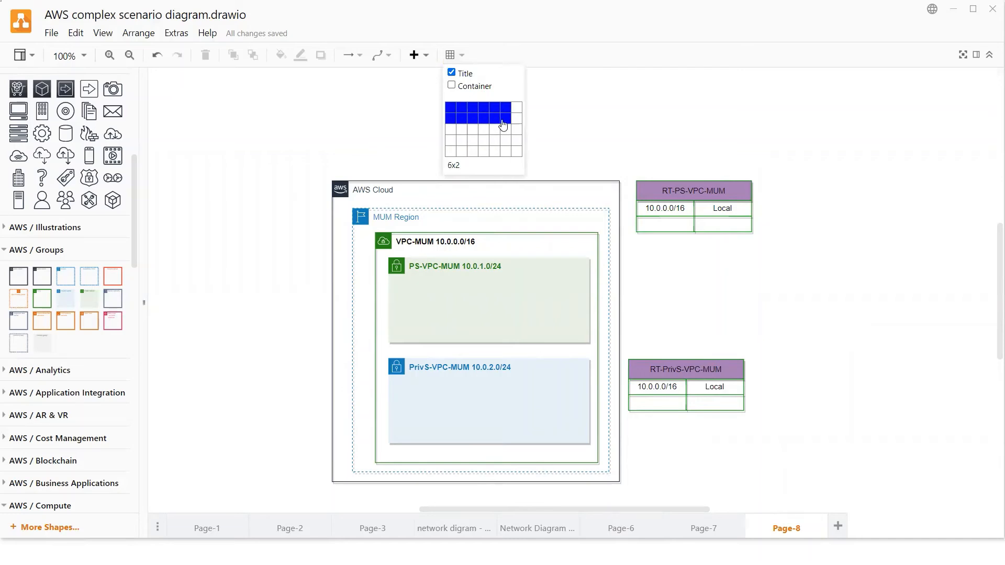
{"action": "left_click", "coordinate": [504, 124]}
{"action": "left_click_drag", "start_coordinate": [629, 260], "coordinate": [814, 247]}
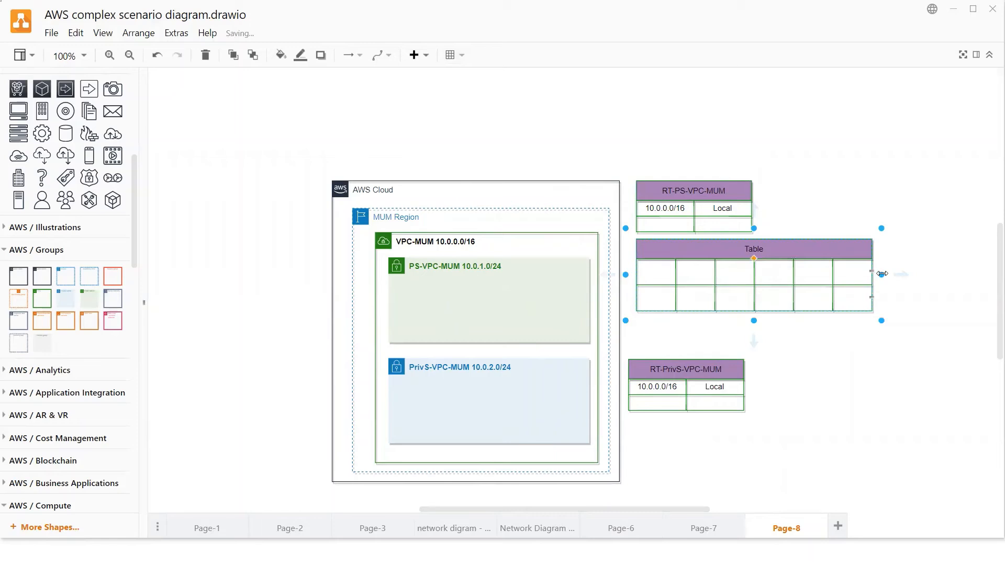
{"action": "left_click_drag", "start_coordinate": [882, 273], "coordinate": [979, 278]}
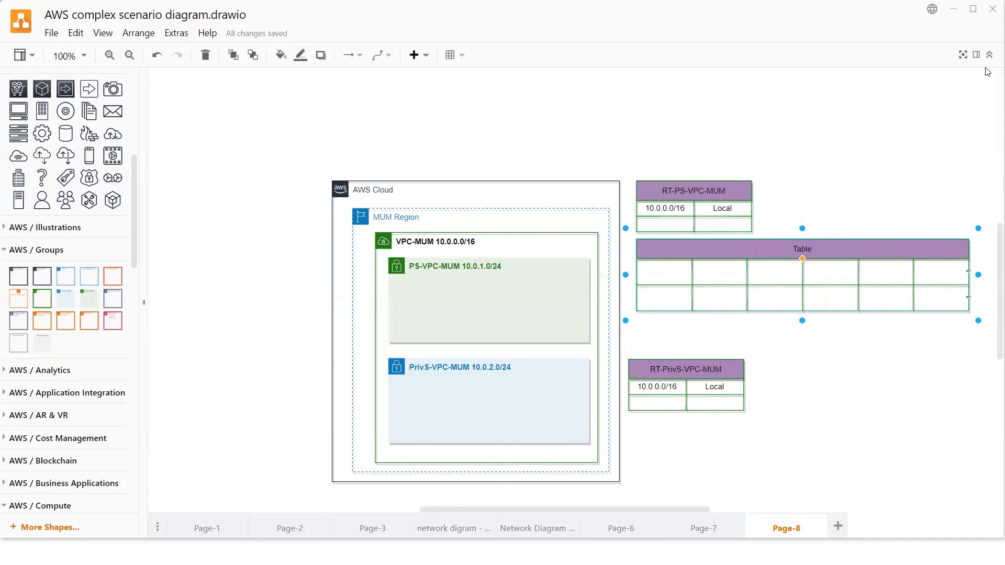
Apply the red style preset to the six-column table, giving it a red fill and dark red lines.
{"action": "left_click", "coordinate": [977, 54]}
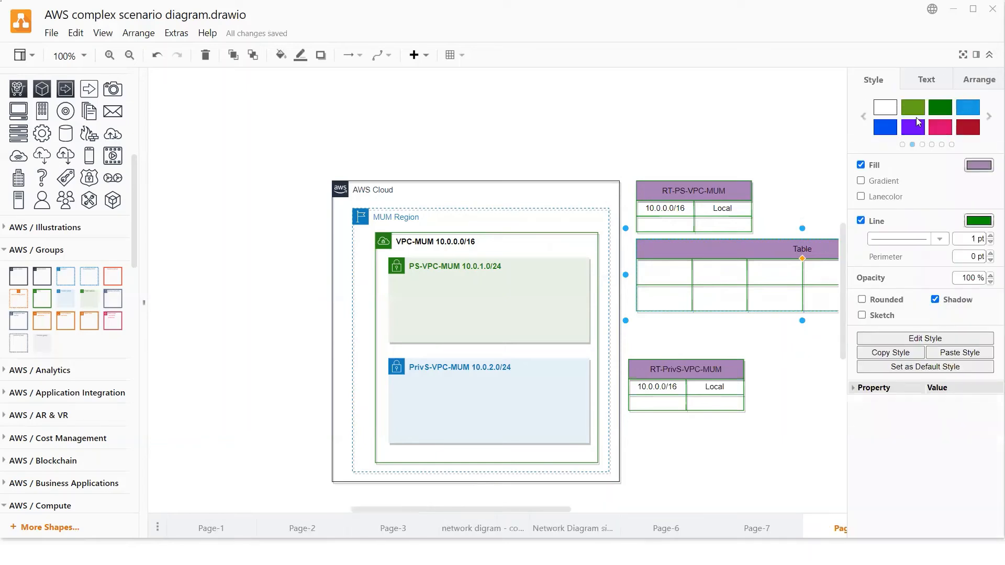
{"action": "left_click", "coordinate": [988, 119]}
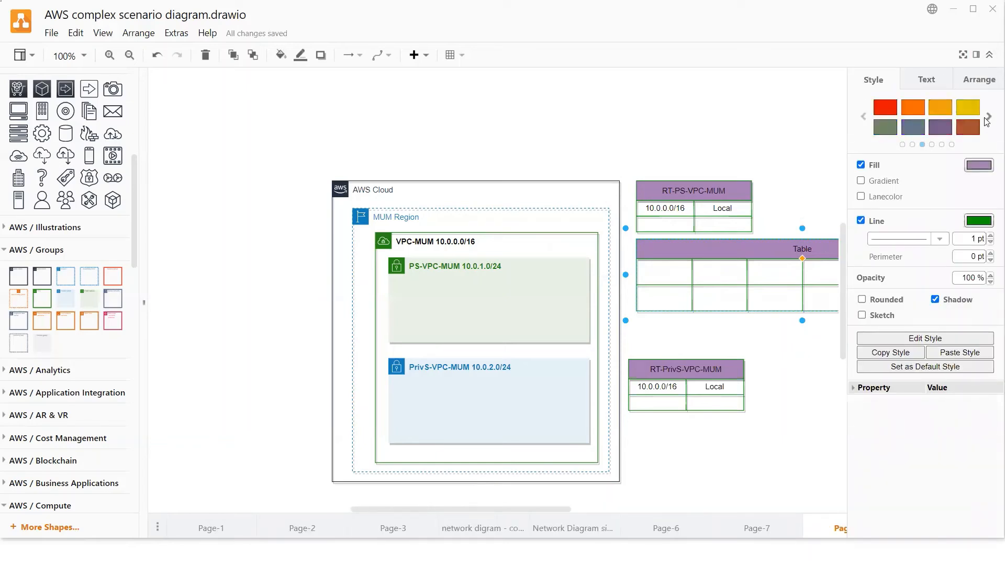
{"action": "left_click", "coordinate": [886, 108]}
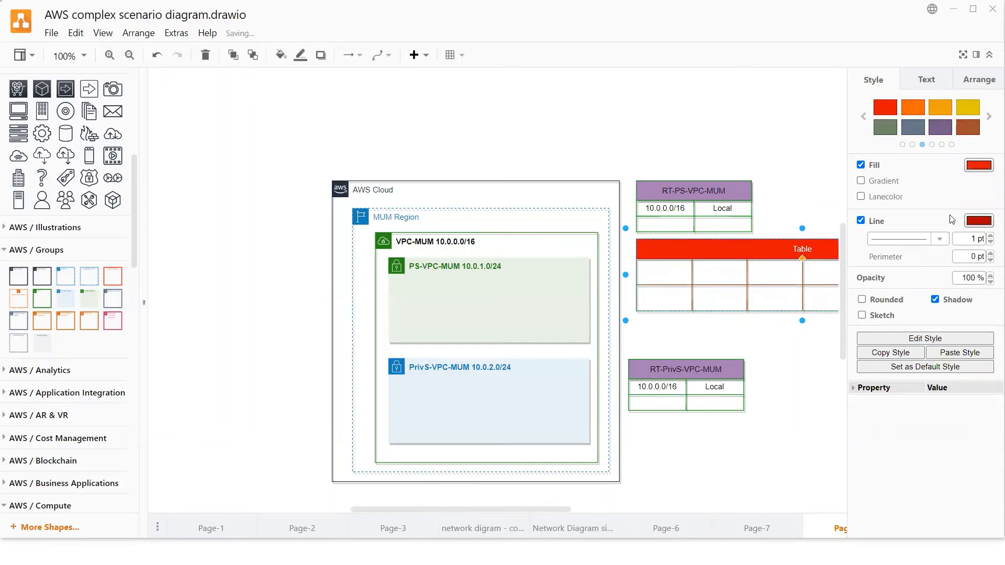
{"action": "left_click", "coordinate": [977, 54]}
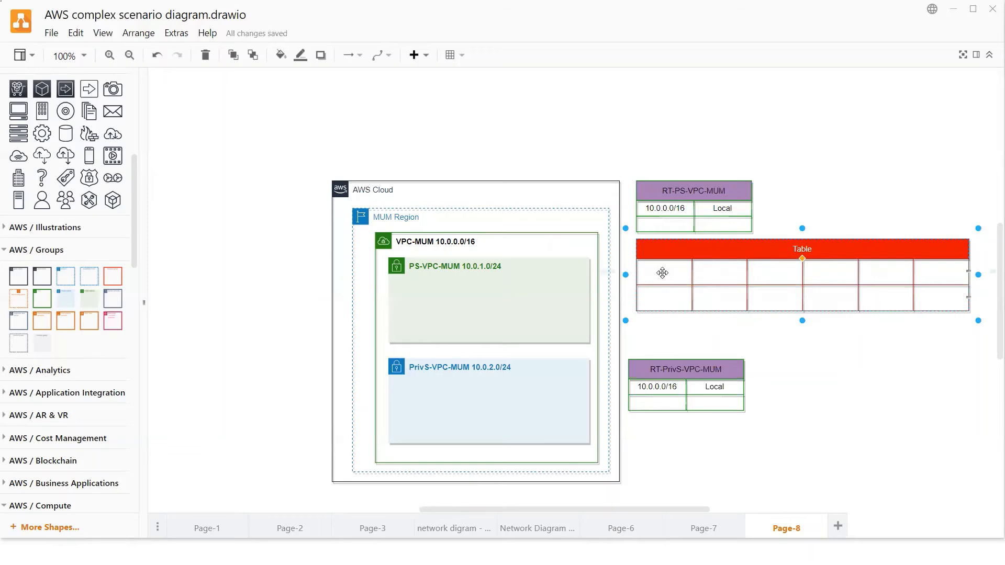
Enter the headings "Rule Id" and "Protocol" in the first two cells of the red table's first row.
{"action": "double_click", "coordinate": [663, 273]}
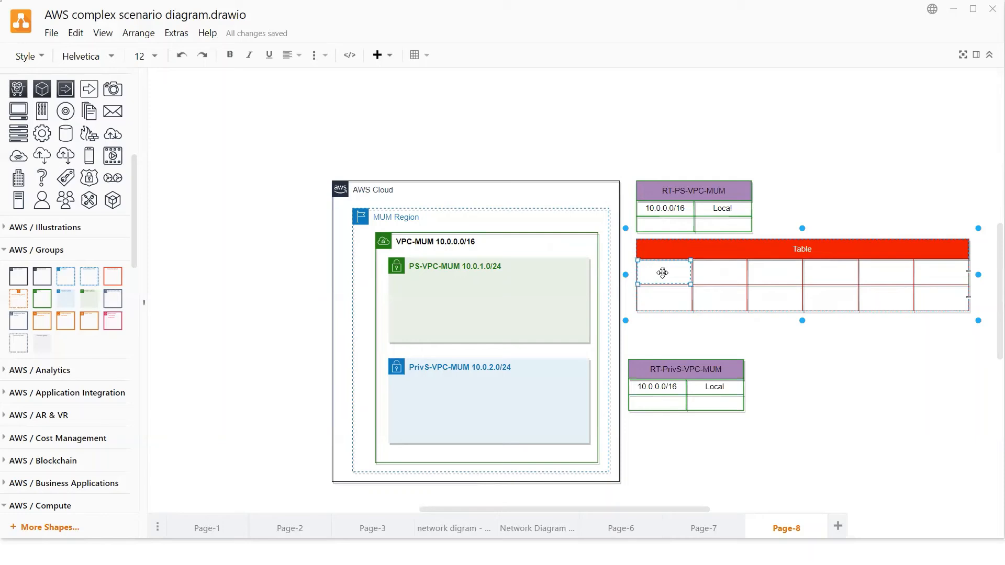
{"action": "type", "text": "Rule Id"}
{"action": "key", "text": "Tab"}
{"action": "key", "text": "BackSpace"}
{"action": "left_click", "coordinate": [720, 275]}
{"action": "double_click", "coordinate": [720, 274]}
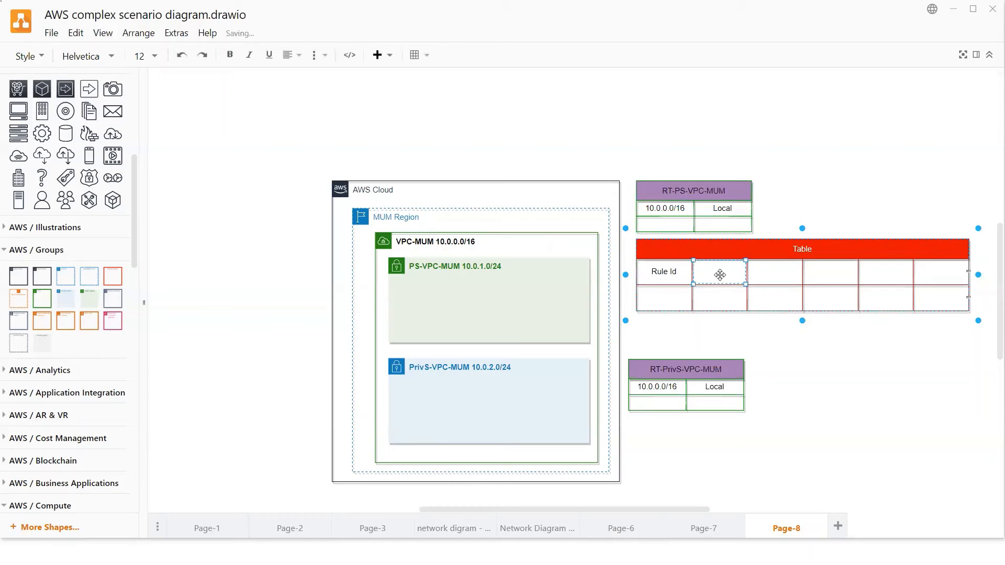
{"action": "type", "text": "Protocol"}
Enter the headings "Port/PortRange" and "Source" in the third and fourth cells of the red table's first row.
{"action": "left_click", "coordinate": [763, 271]}
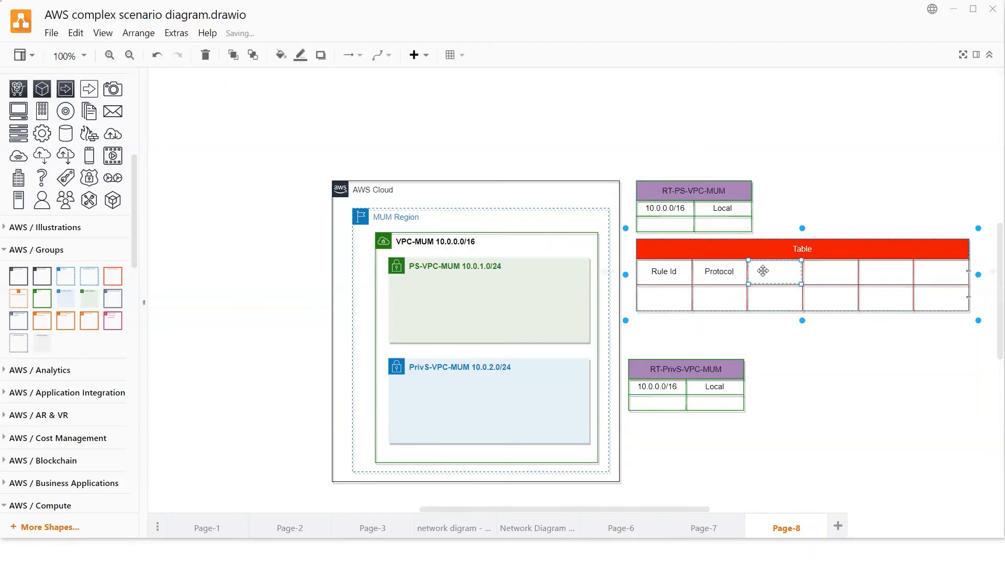
{"action": "double_click", "coordinate": [763, 271]}
{"action": "type", "text": "Port"}
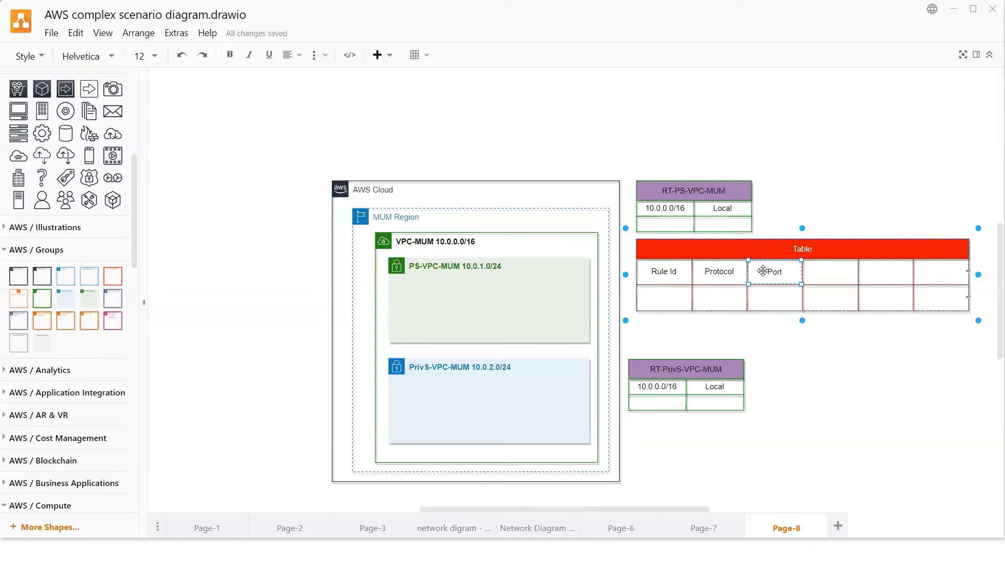
{"action": "type", "text": "/PortRange"}
{"action": "left_click", "coordinate": [831, 276]}
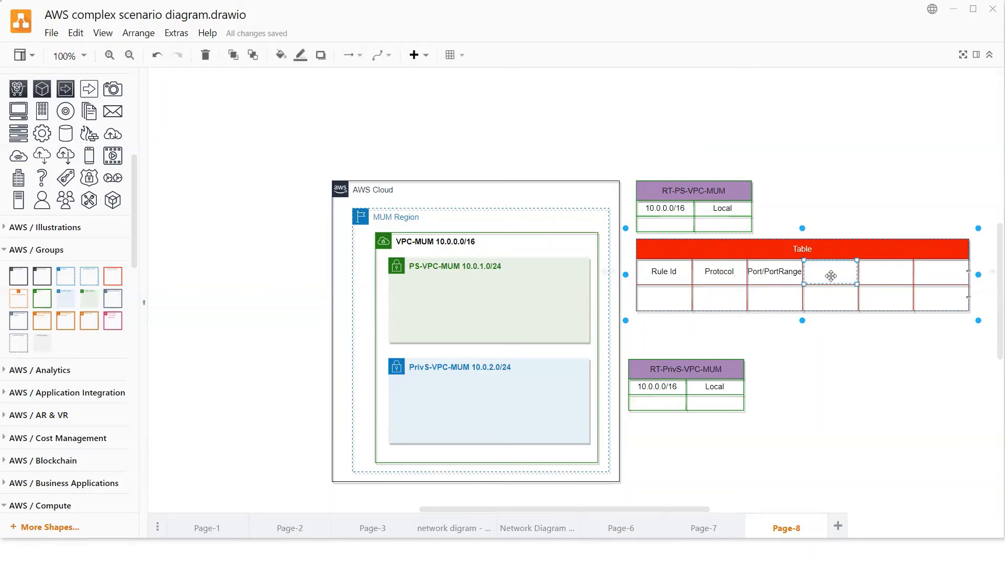
{"action": "double_click", "coordinate": [831, 276]}
{"action": "type", "text": "Sourse"}
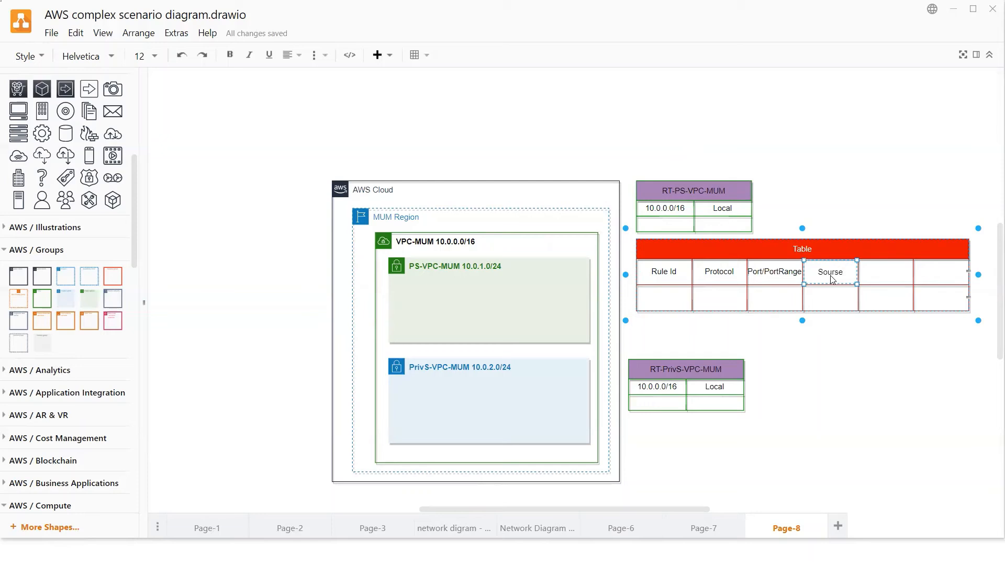
{"action": "key", "text": "BackSpace"}
{"action": "key", "text": "BackSpace"}
{"action": "type", "text": "ce"}
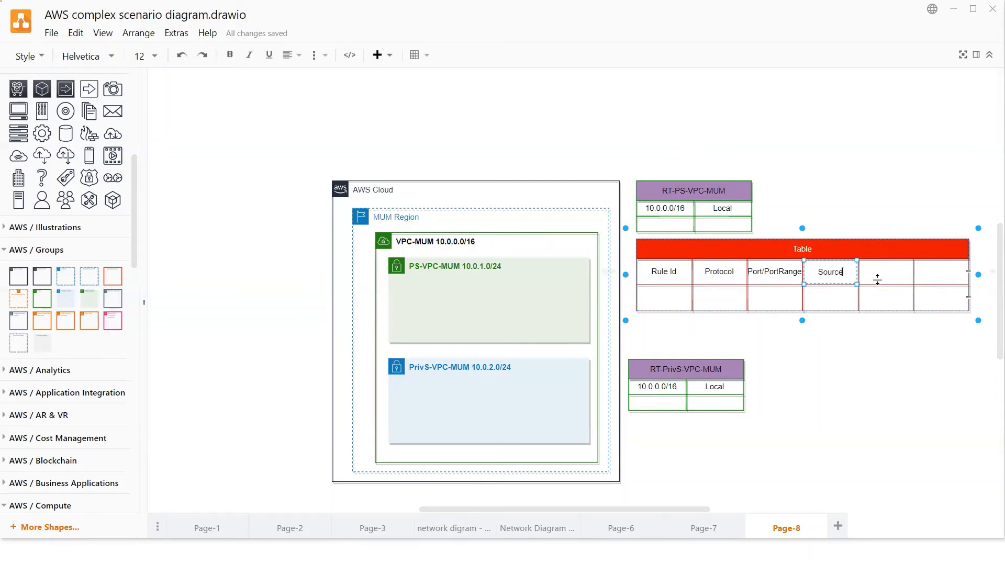